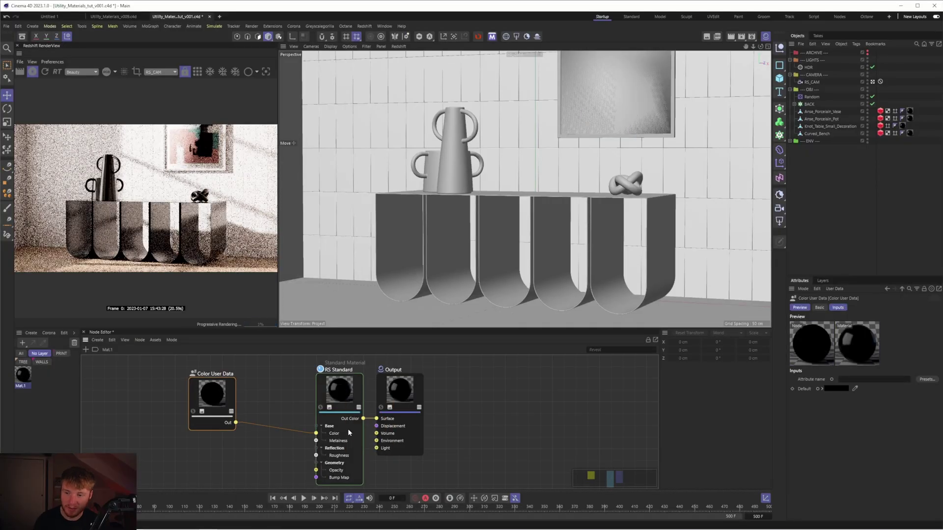
Set the display color mode of the vase, pot and knot decoration to Custom and open the color for editing
left_click(476, 200)
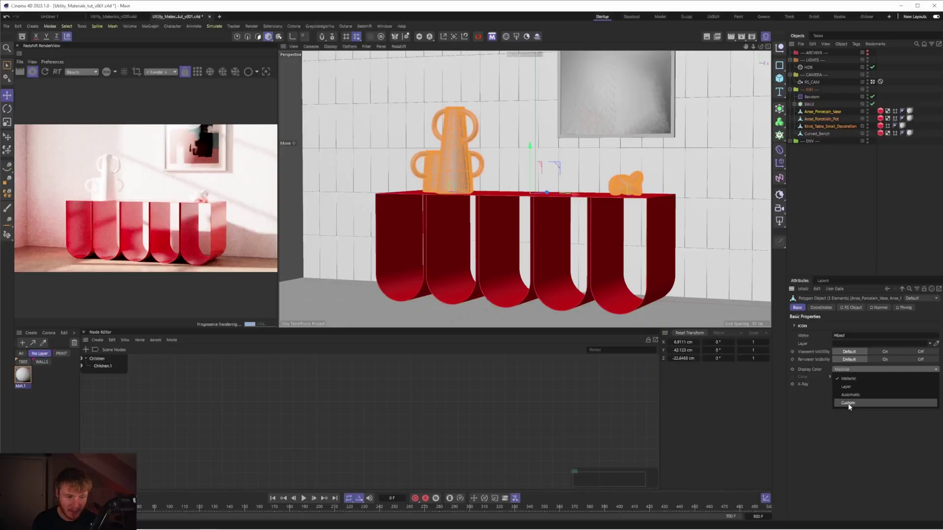
left_click(848, 403)
left_click(843, 377)
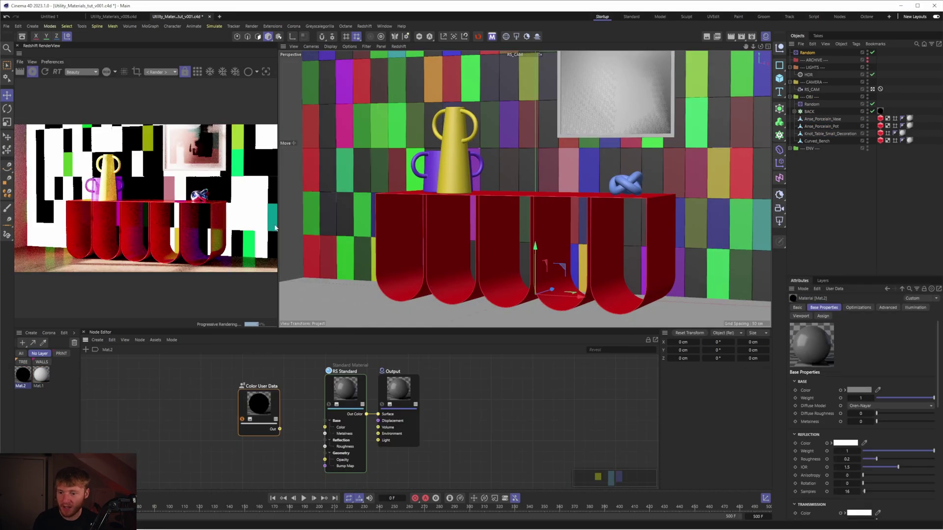
Add a Color Correct node and a Ramp node to the Mat.2 graph and expose the Ramp's Alt Input port
double_click(224, 413)
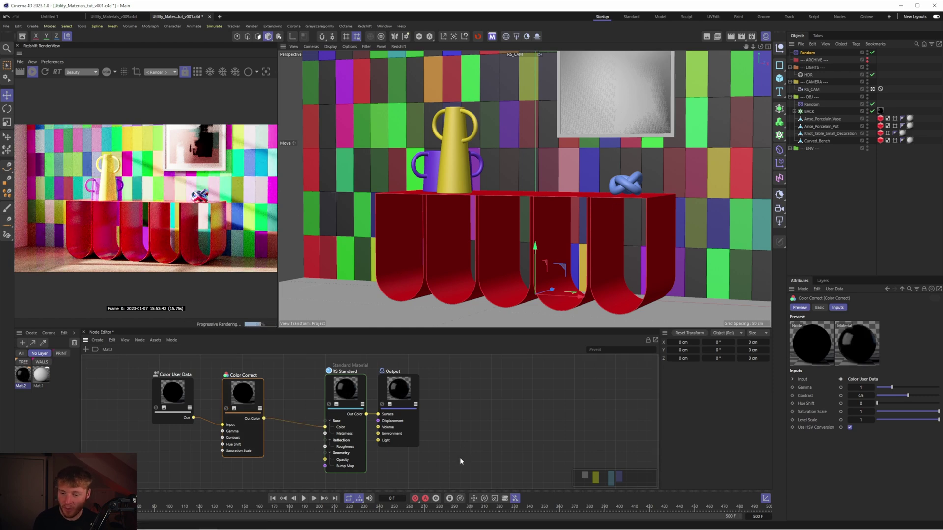
left_click(311, 396)
mouse_move(350, 390)
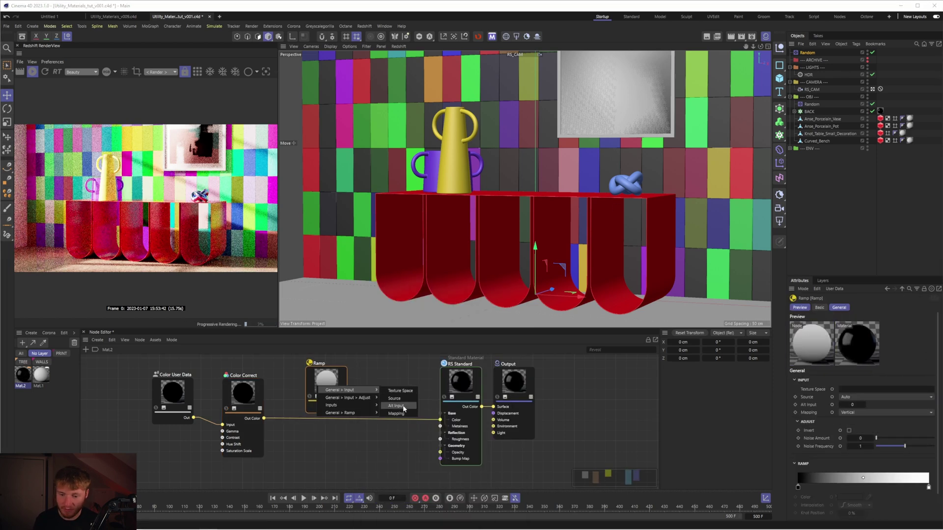
left_click(403, 407)
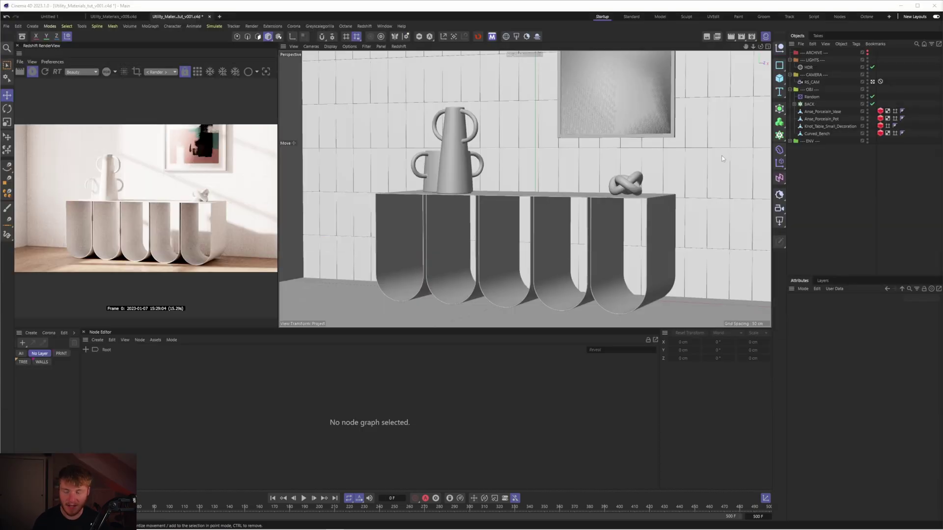
Inspect the curved bench and the texture path of the HDR dome light
left_click(661, 216)
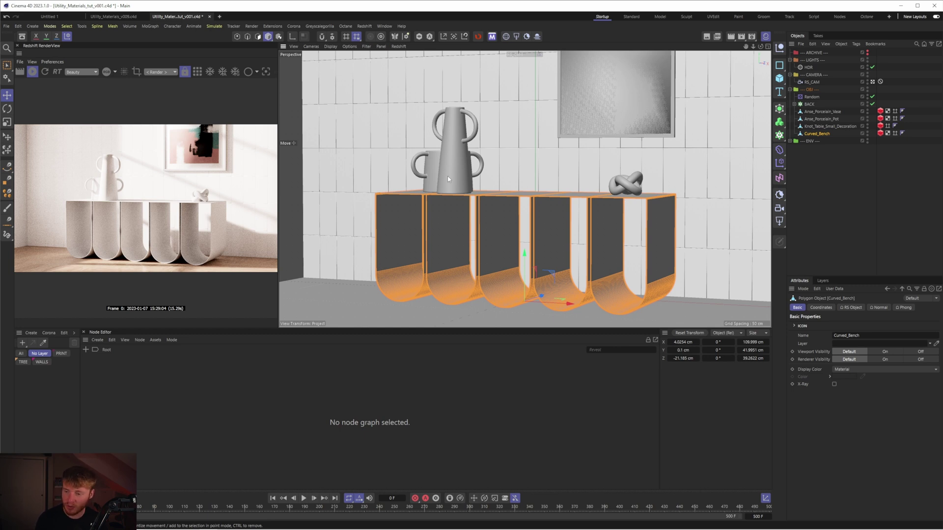
left_click(844, 193)
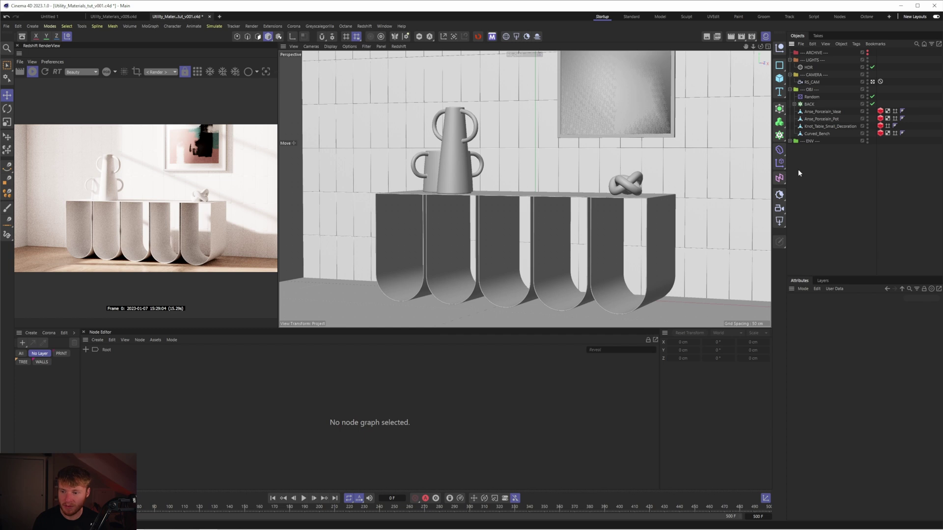
left_click(854, 67)
left_click(864, 422)
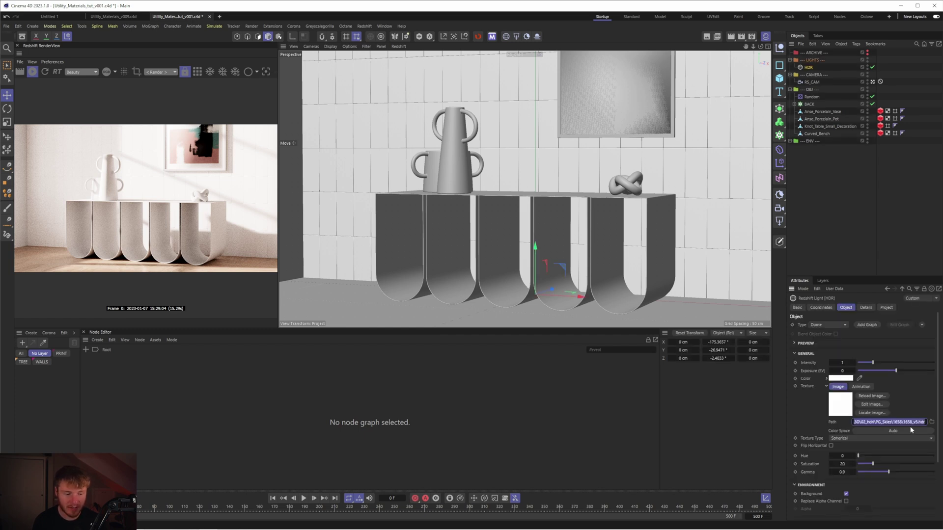
left_click(911, 422)
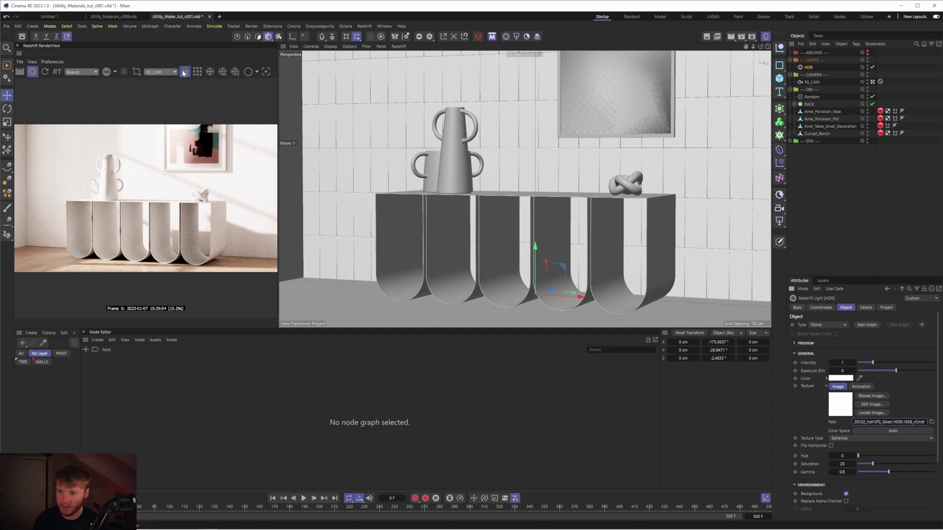
Leave the RS_CAM view to examine the building exterior, tree and light blockers, and return to the camera view
left_click(872, 81)
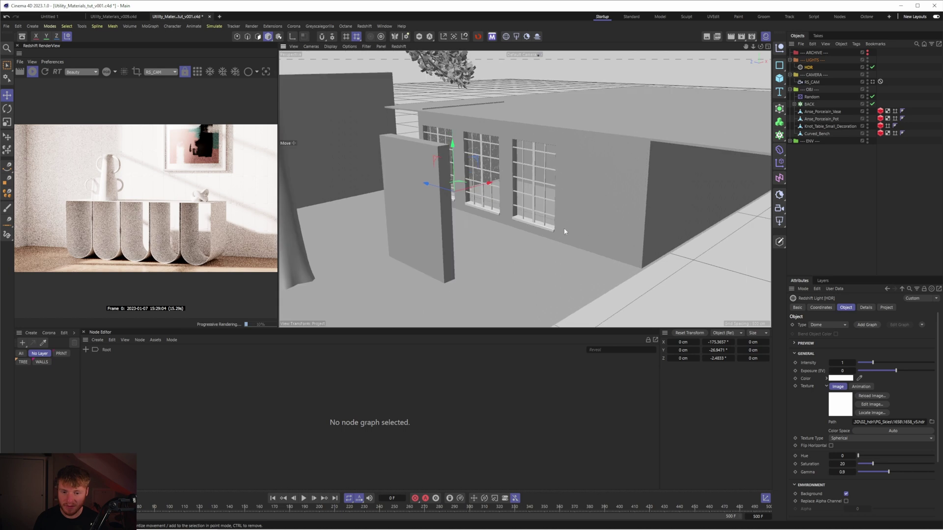
scroll(658, 193, "up", 2)
left_click(663, 195)
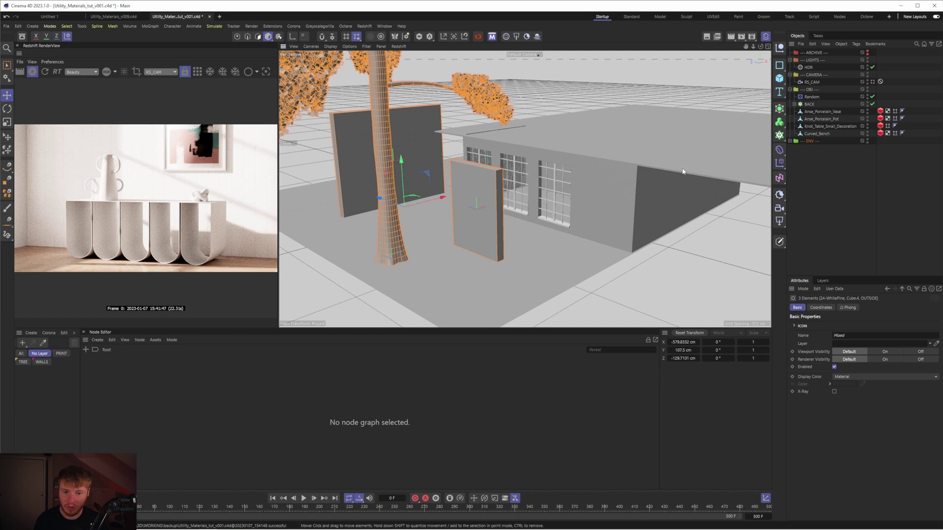
left_click(873, 82)
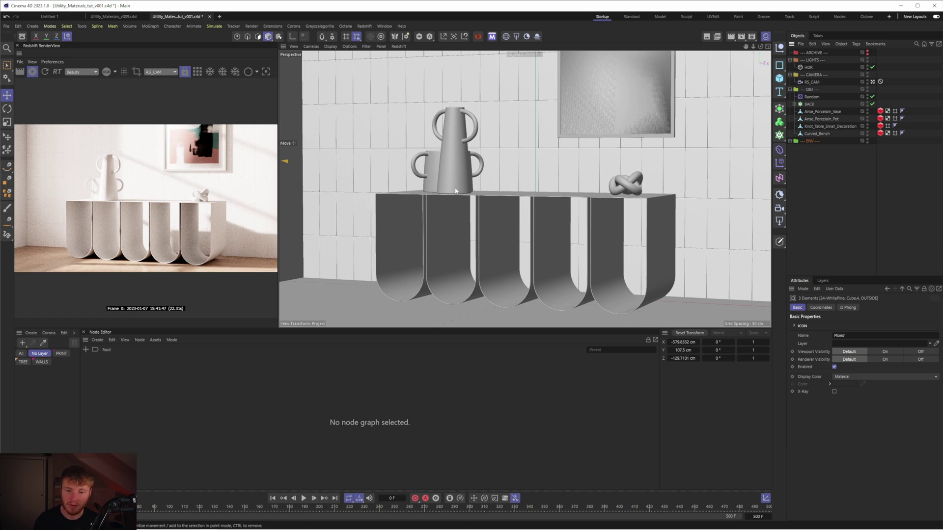
Create a new Redshift Standard material and apply it to the curved bench, knot decoration, pot and vase
double_click(33, 376)
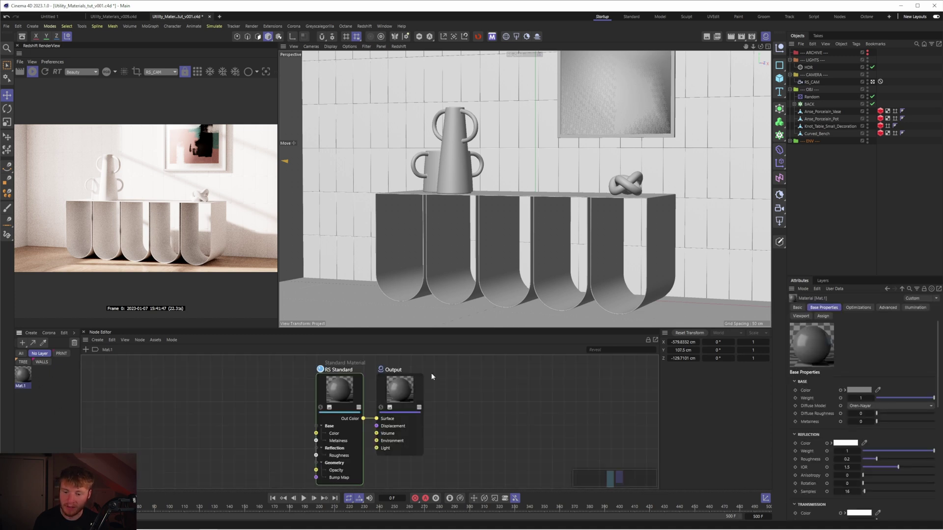
left_click(825, 133)
left_click(824, 127, "ctrl")
left_click(824, 118, "ctrl")
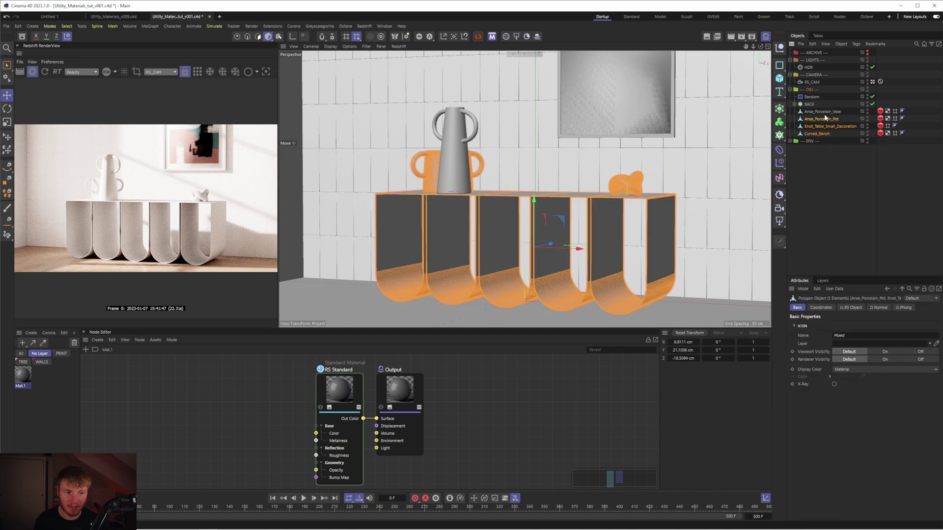
left_click(825, 112, "ctrl")
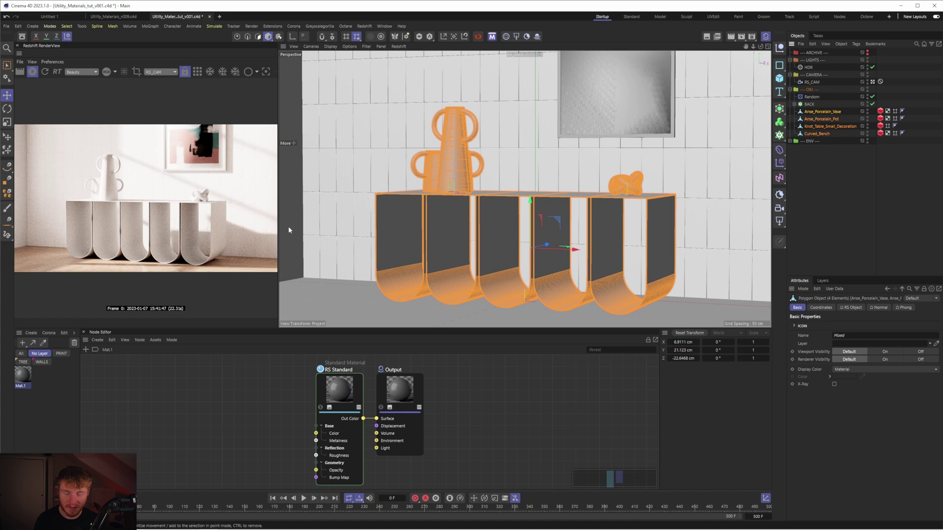
right_click(23, 376)
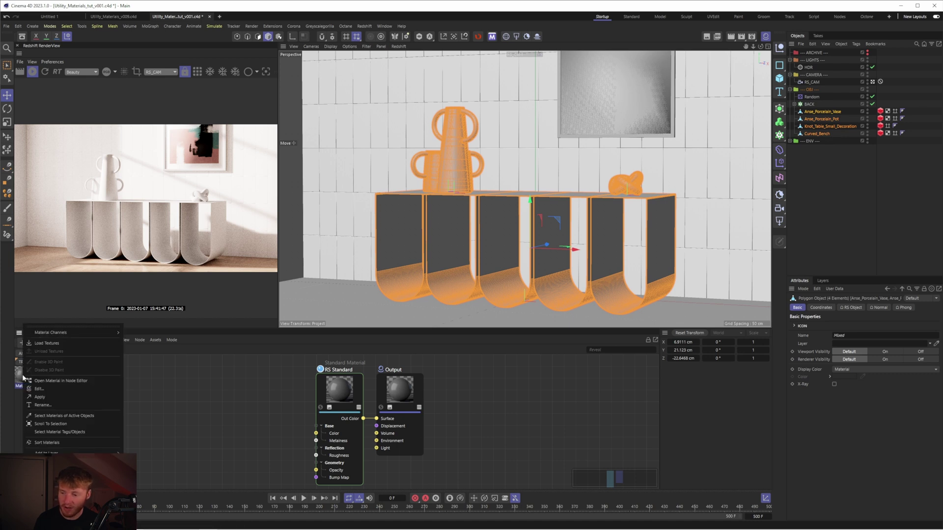
left_click(54, 390)
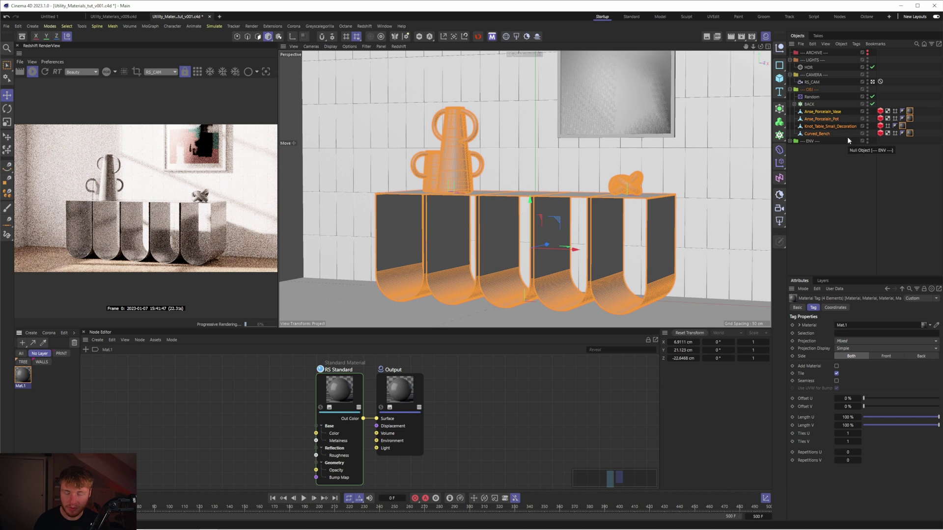
left_click(873, 175)
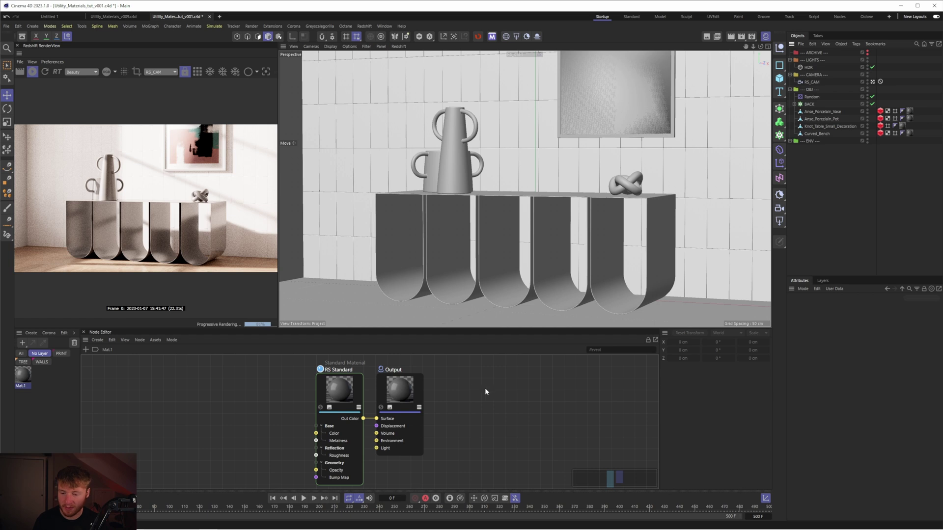
Add a Color User Data node to the material and connect its output to the RS Standard base Color
double_click(240, 403)
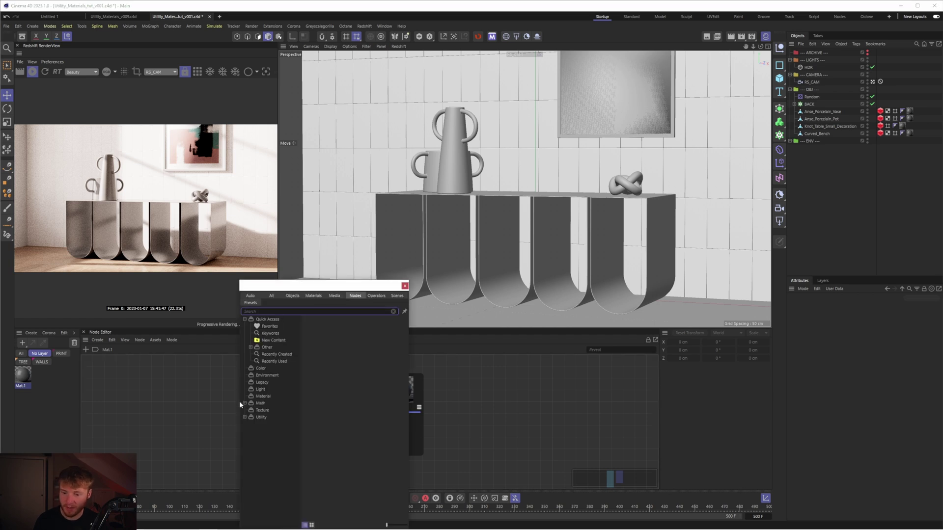
type("user d")
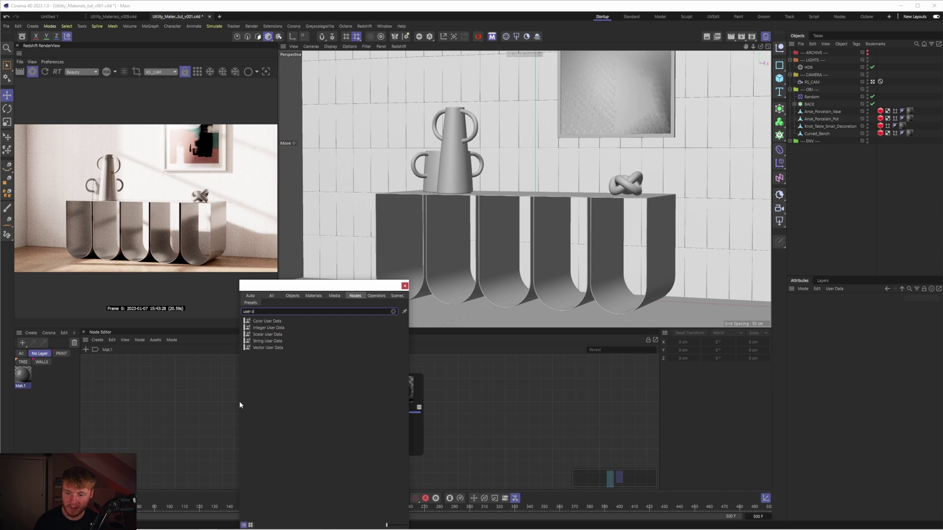
left_click(279, 322)
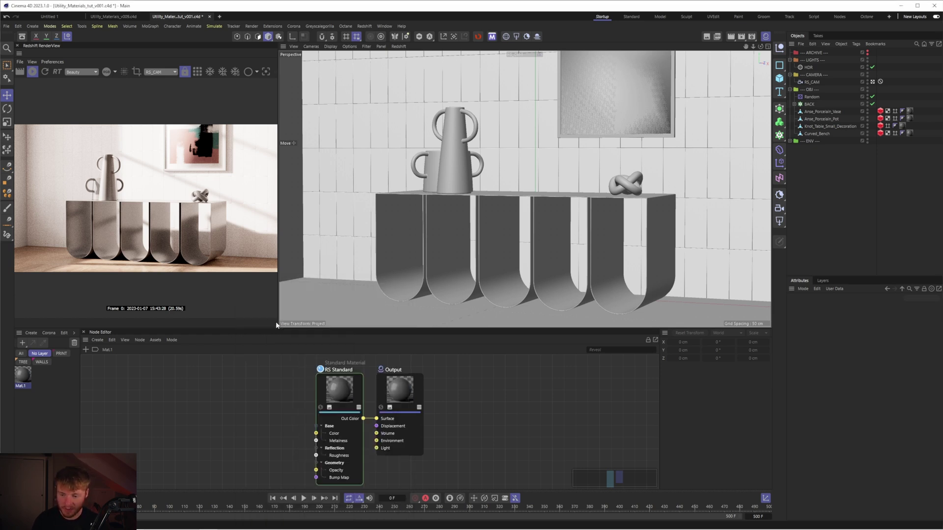
left_click(280, 392)
left_click_drag(281, 397, 204, 390)
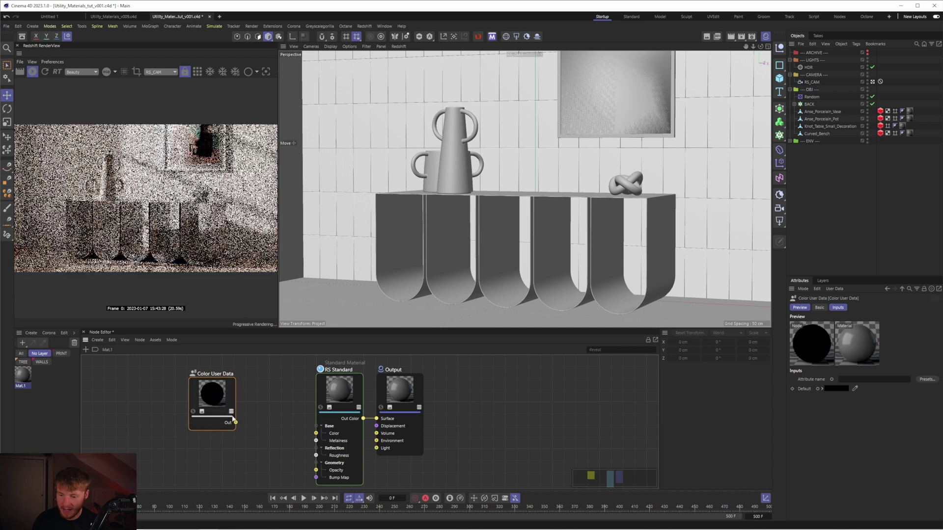
left_click_drag(235, 422, 316, 433)
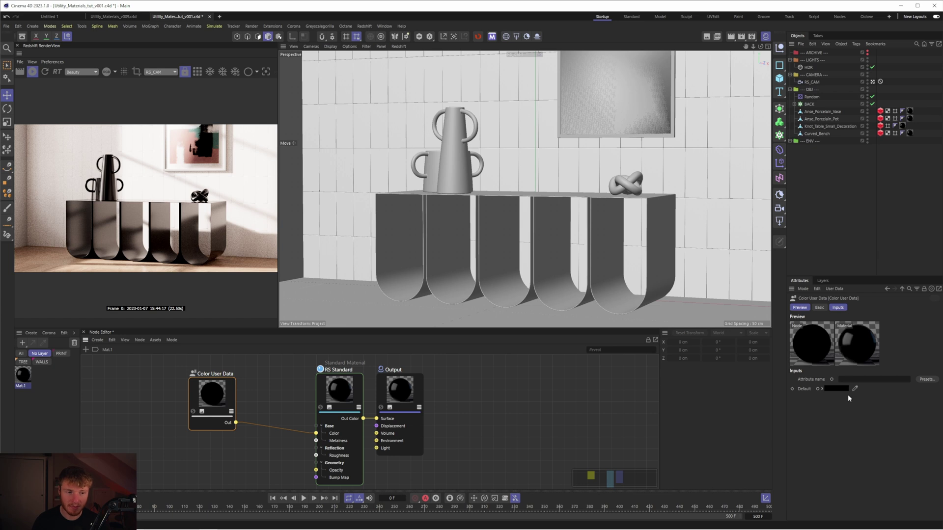
Set the curved bench's display color to Custom with a bright red color
left_click(813, 133)
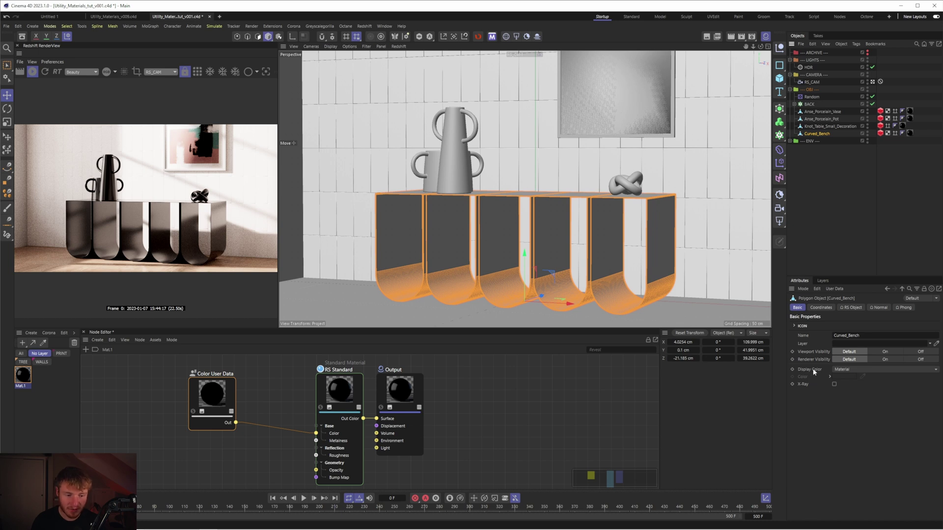
left_click(846, 370)
left_click(847, 378)
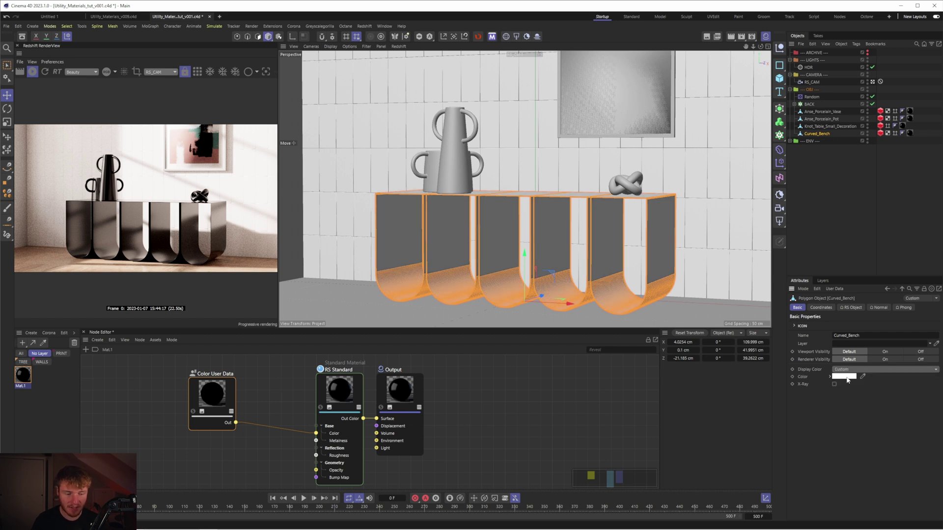
left_click(844, 377)
left_click(746, 383)
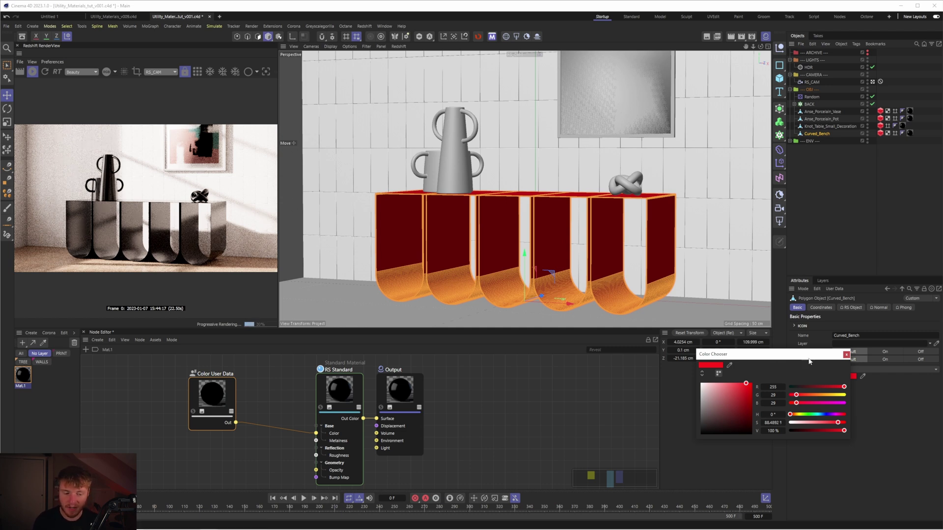
left_click(846, 355)
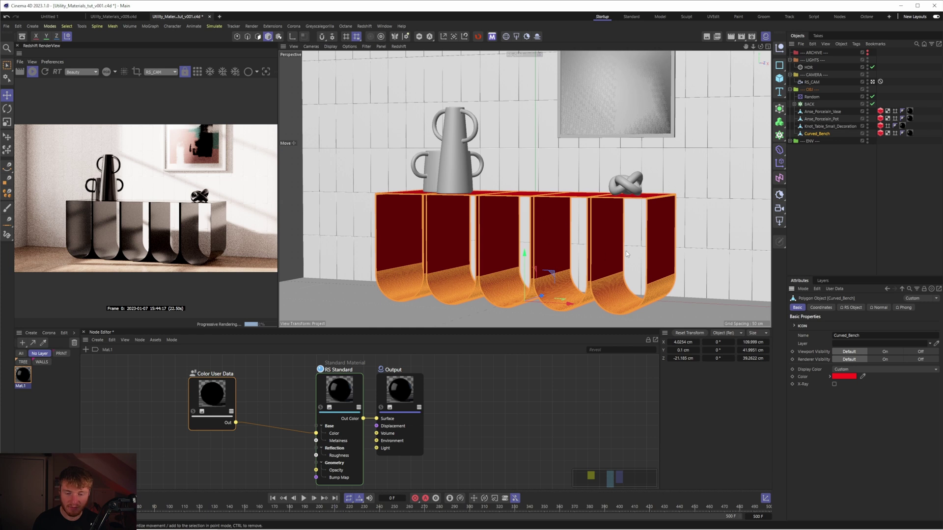
Float the Attributes manager over the viewport and set the Color User Data node's attribute name to the Objects preset Display Color
left_click(219, 395)
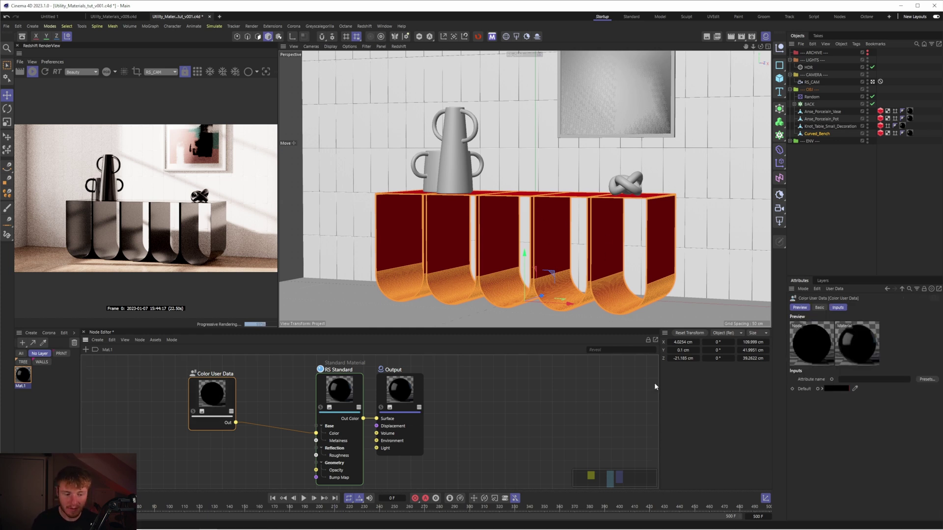
left_click(791, 289)
left_click(810, 297)
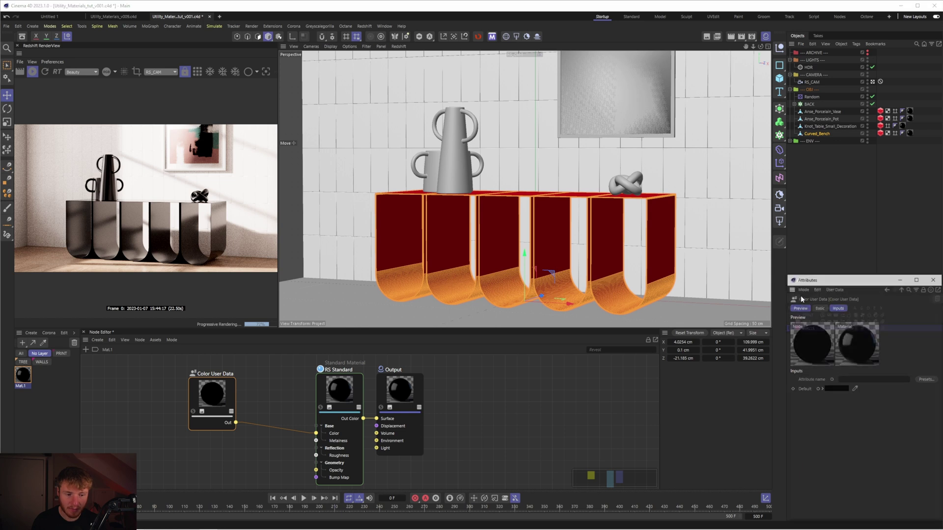
left_click_drag(822, 280, 476, 132)
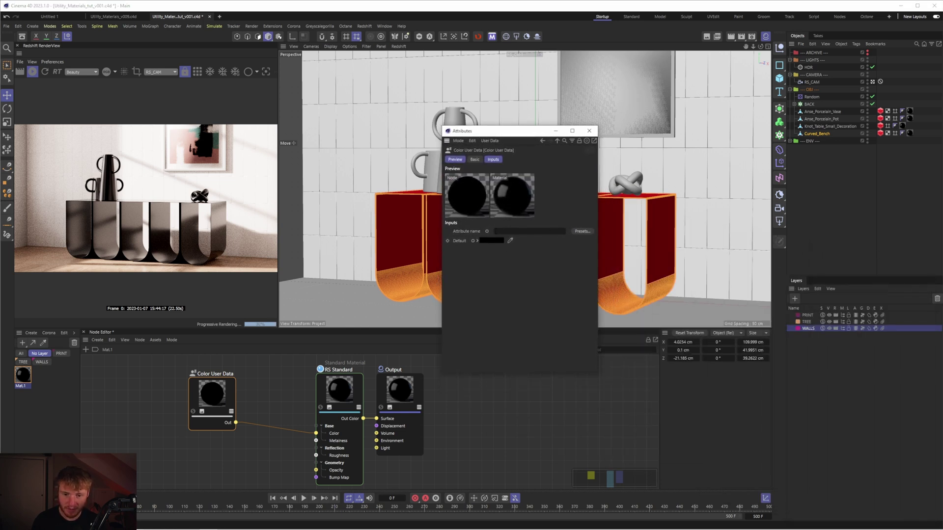
left_click(579, 233)
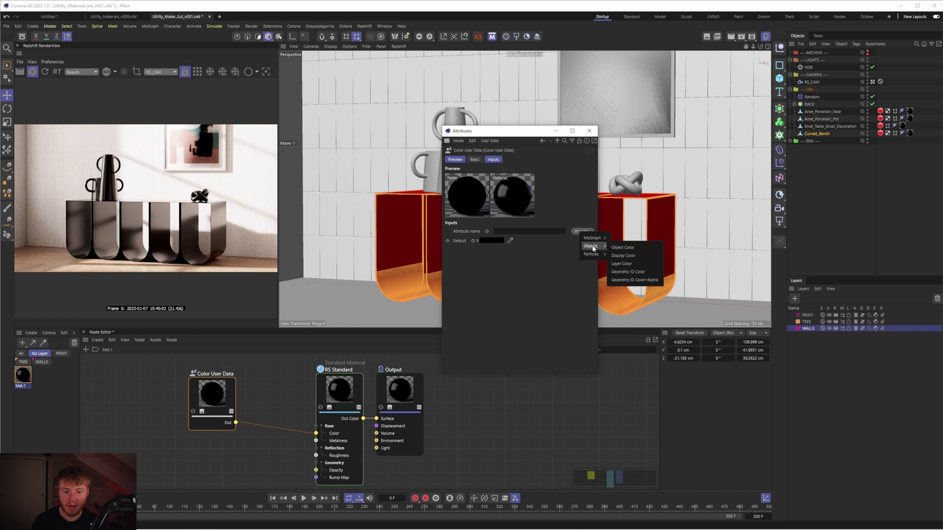
mouse_move(596, 256)
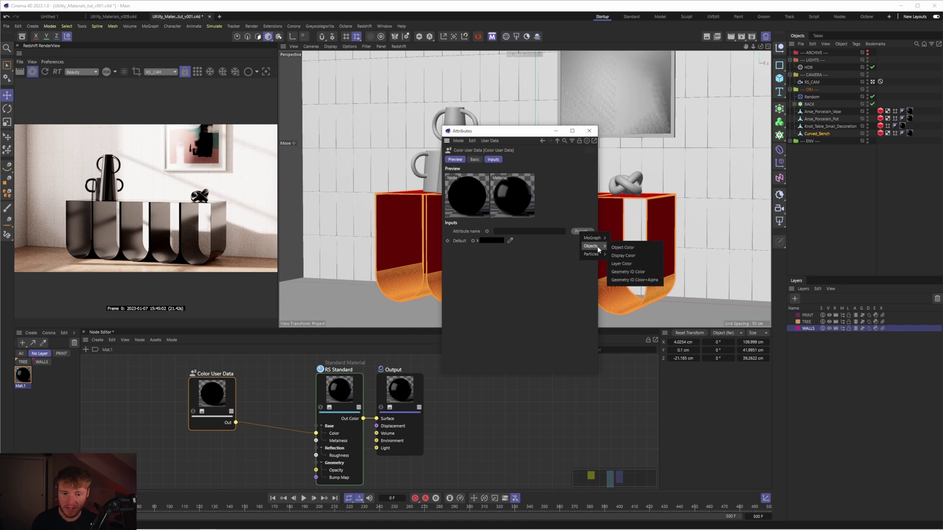
left_click(632, 258)
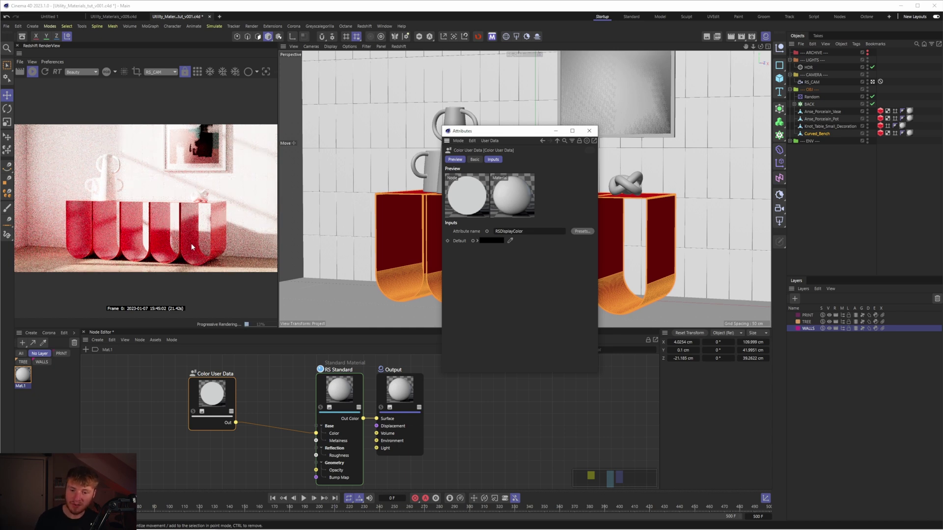
Select the curved bench to show its basic properties and restore the Startup layout
left_click(825, 128)
left_click(825, 132)
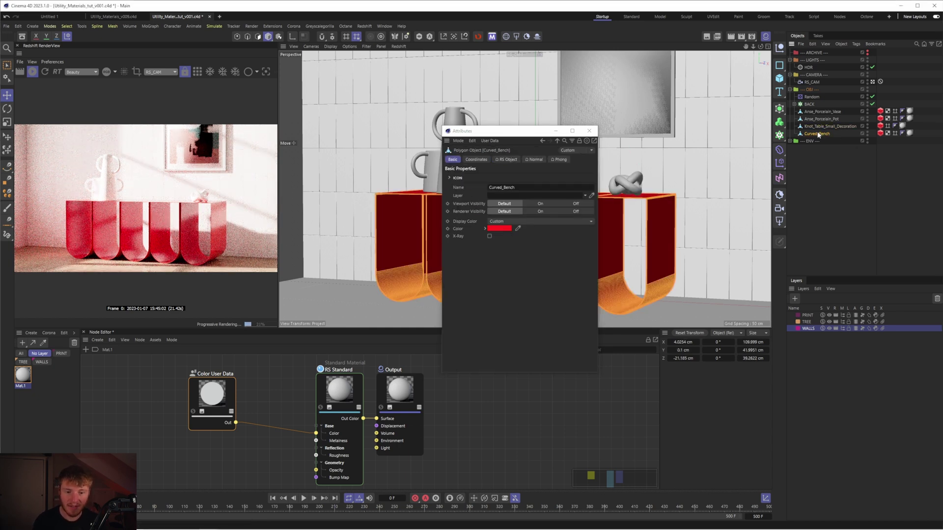
left_click(602, 17)
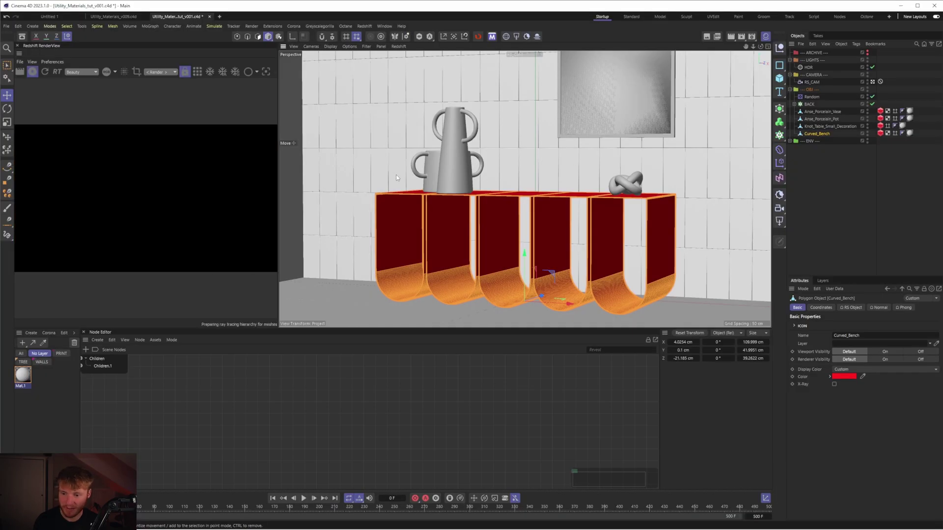
Set the display color mode of the porcelain vase, porcelain pot and knot decoration to Custom together
left_click_drag(835, 128, 821, 116)
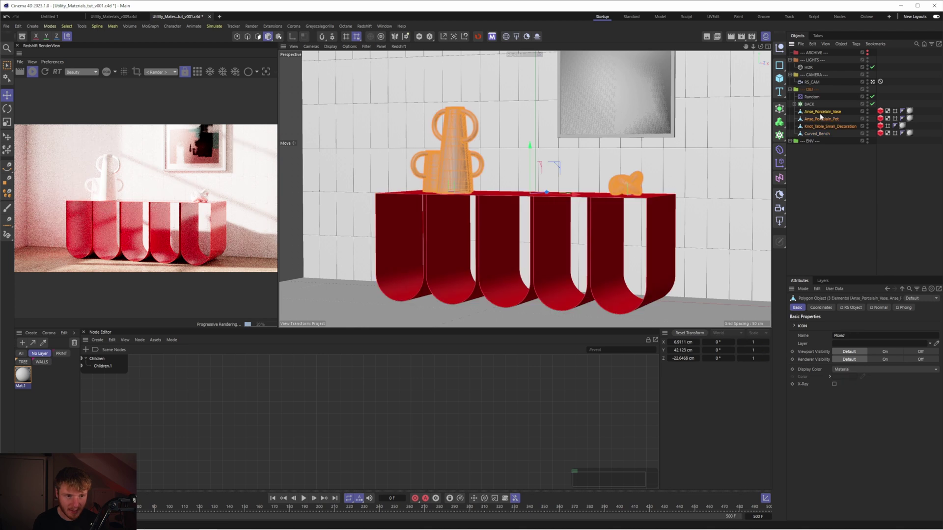
left_click(843, 373)
left_click(848, 402)
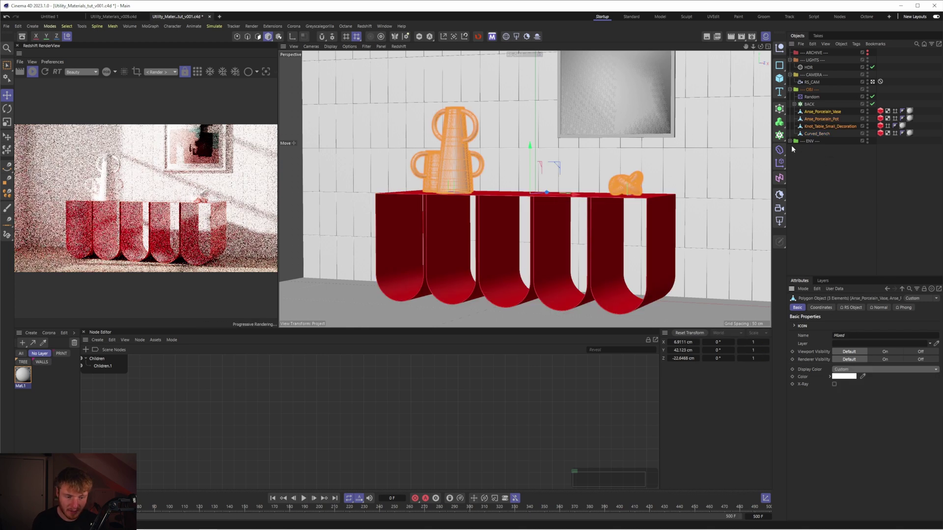
Give the knot table decoration a light blue display color
left_click(816, 126)
left_click(843, 376)
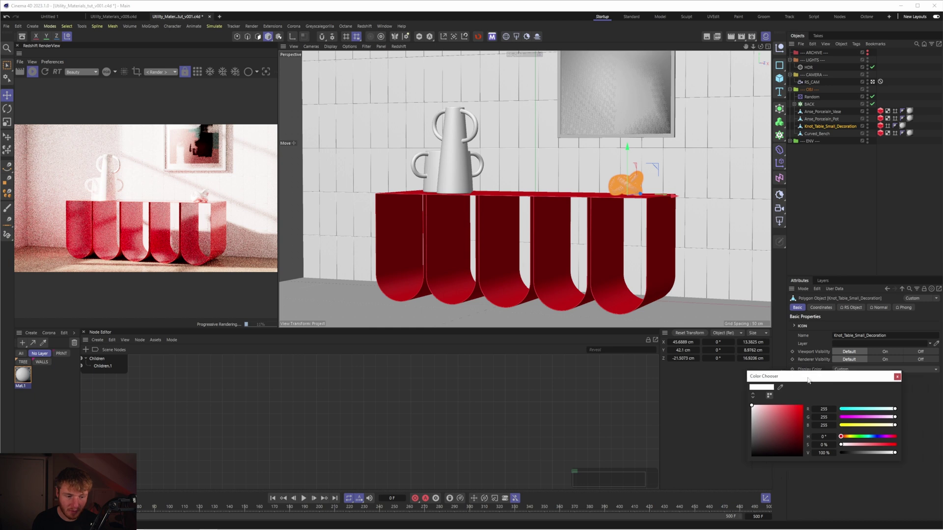
left_click_drag(841, 436, 879, 436)
left_click(897, 377)
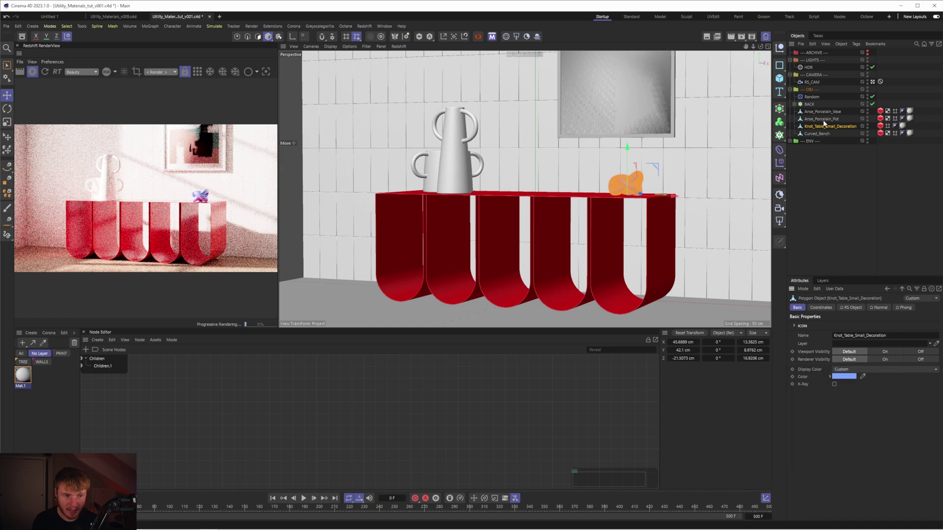
Give the porcelain pot a purple display color with RGB 123, 79, 255
left_click(820, 119)
left_click(843, 376)
left_click(807, 414)
left_click(899, 445)
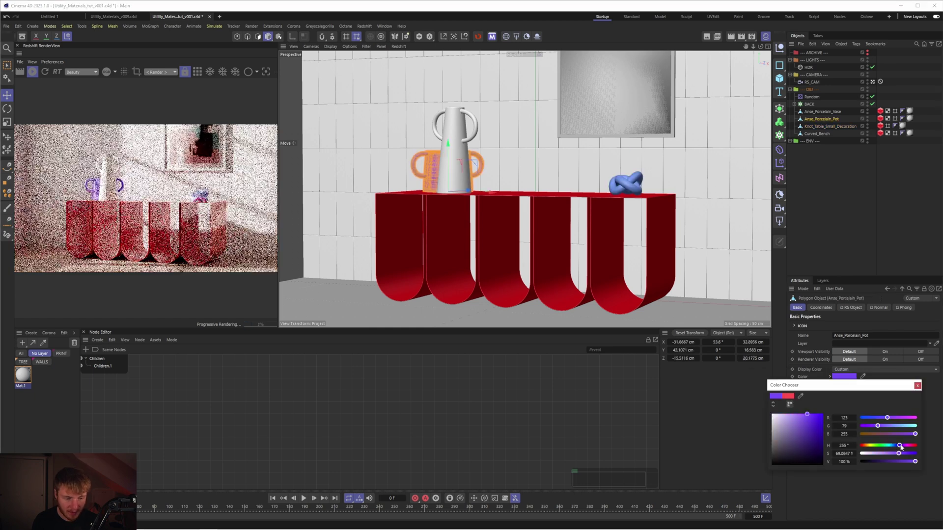
left_click(916, 385)
Give the porcelain vase a yellow display color
left_click(816, 112)
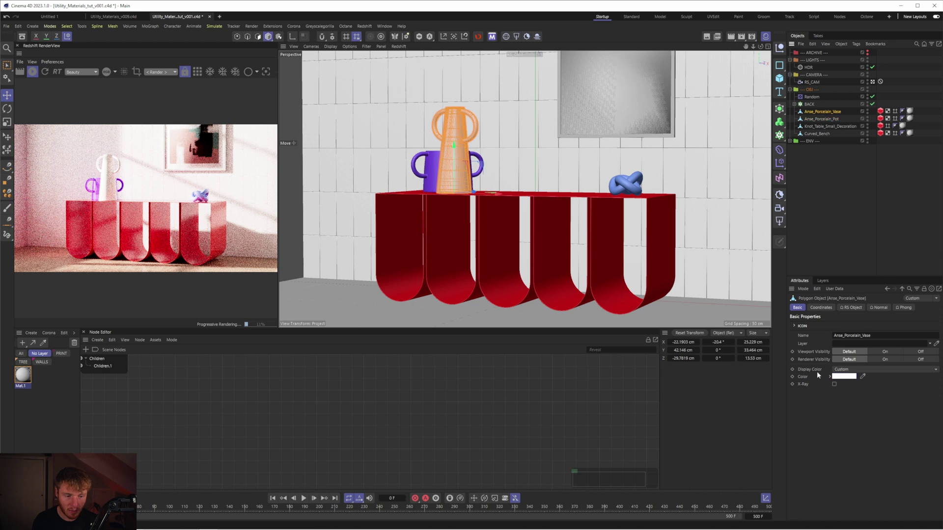
left_click(844, 376)
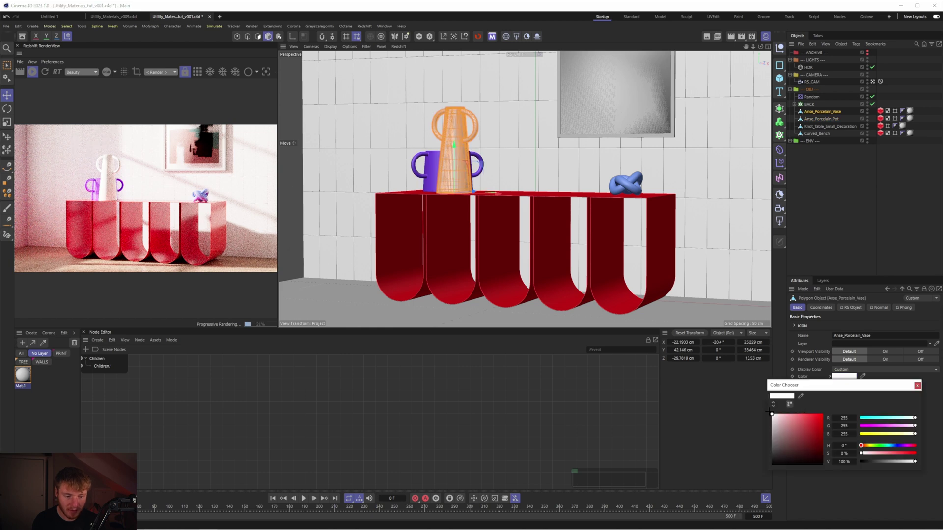
left_click(810, 413)
left_click(902, 445)
left_click_drag(901, 445, 868, 446)
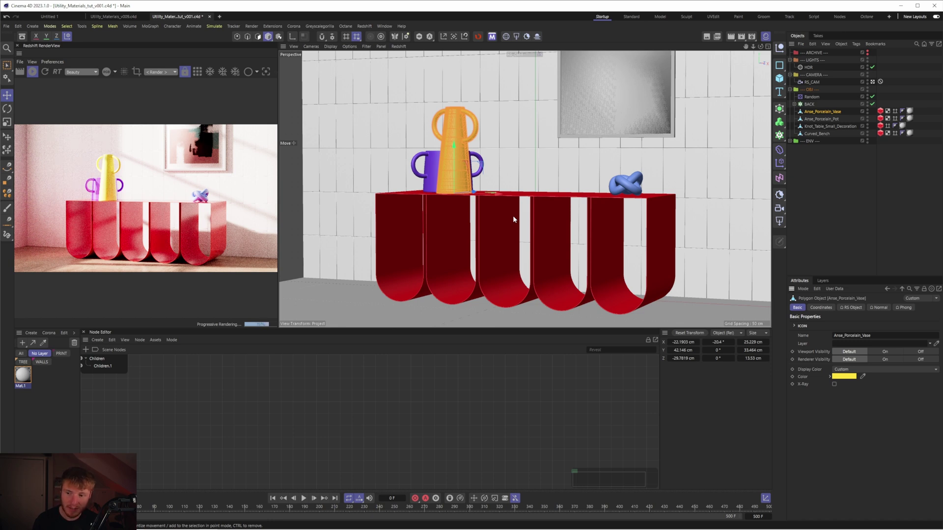
Try full metalness on the material's RS Standard node and bring it back to 0
left_click(27, 379)
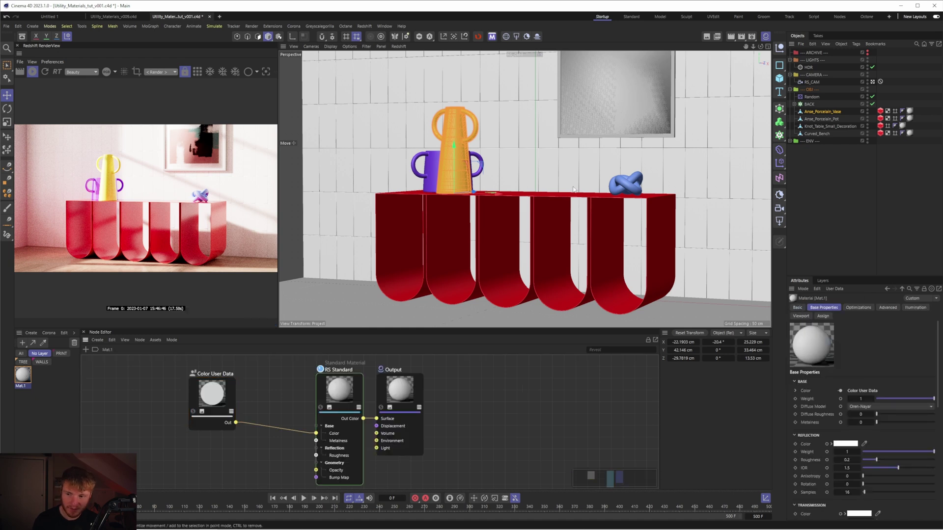
left_click(620, 182)
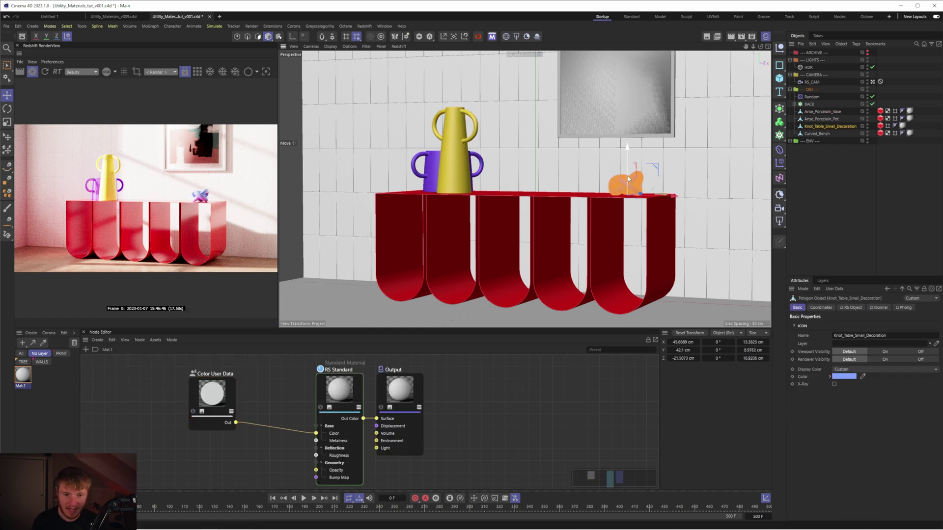
left_click(360, 381)
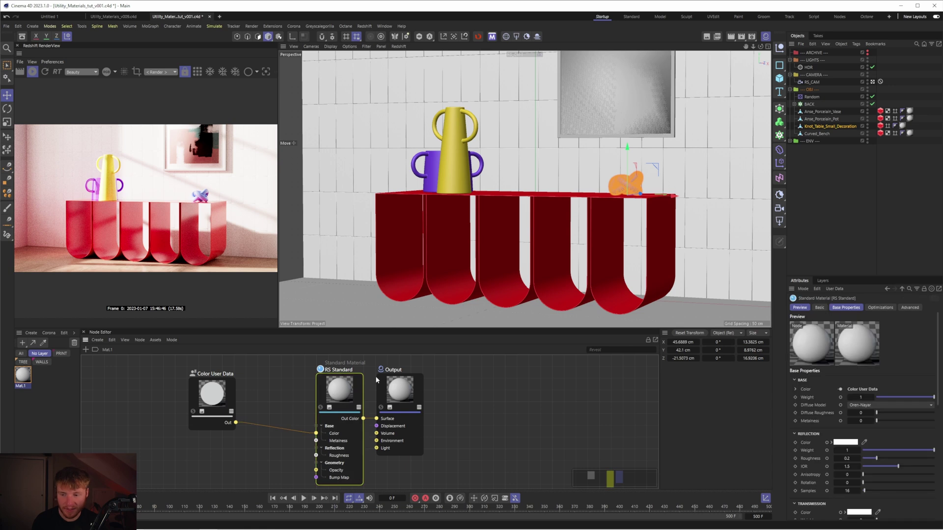
left_click_drag(858, 421, 862, 421)
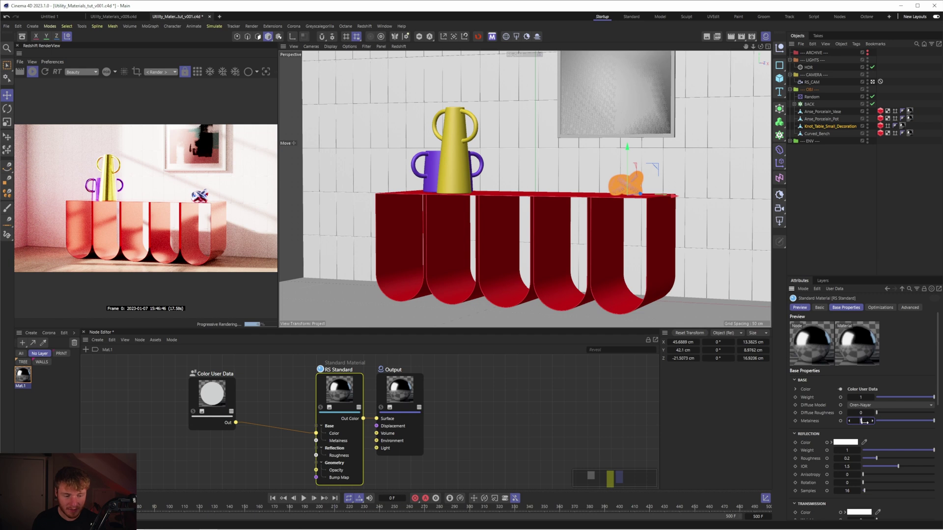
left_click_drag(864, 421, 834, 421)
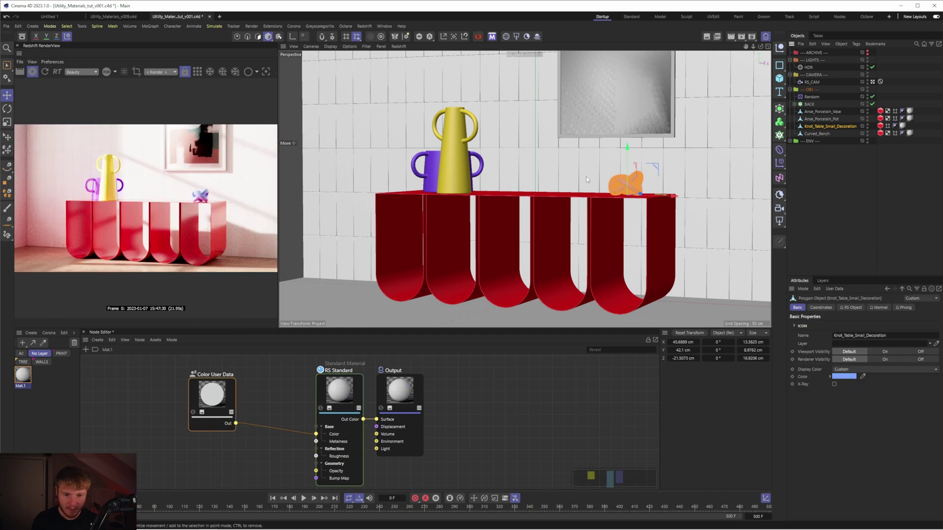
Open user data management for the knot table decoration and name its new Float entry Metalness
left_click(623, 182)
left_click(834, 288)
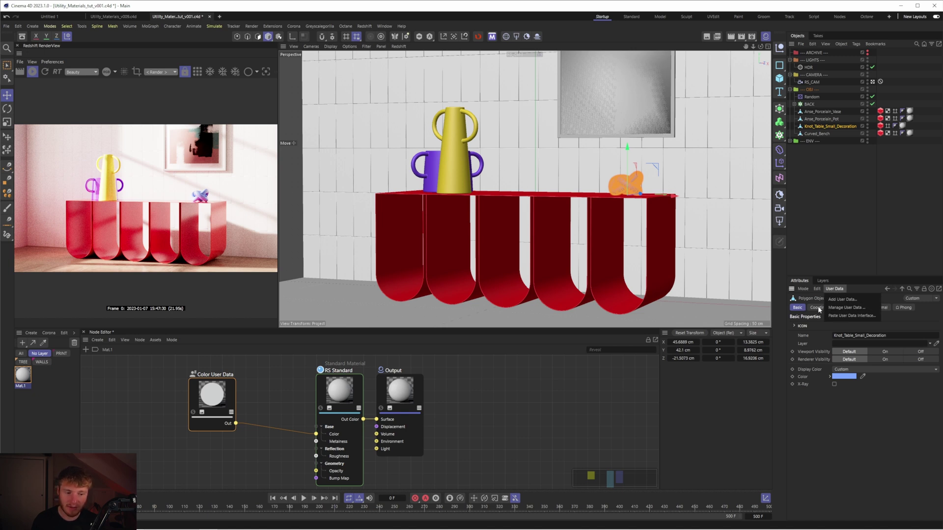
left_click(844, 308)
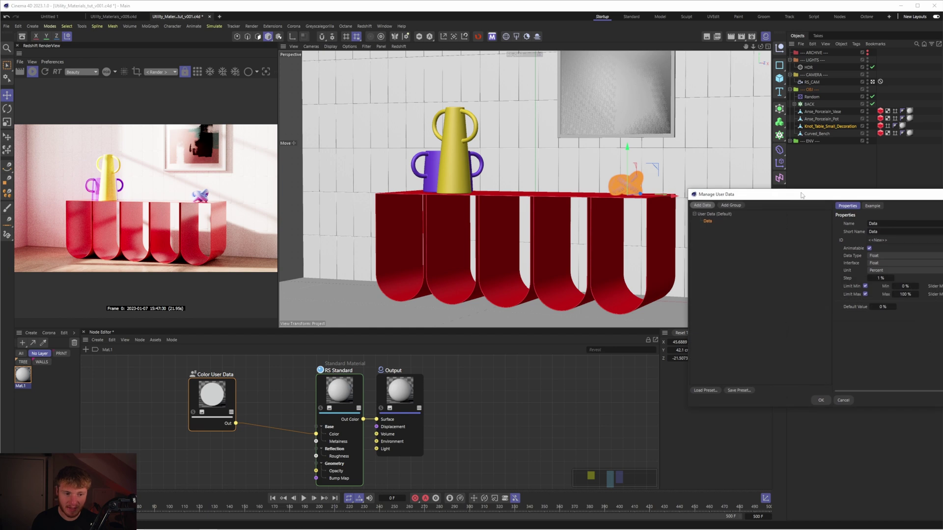
left_click_drag(801, 195, 548, 194)
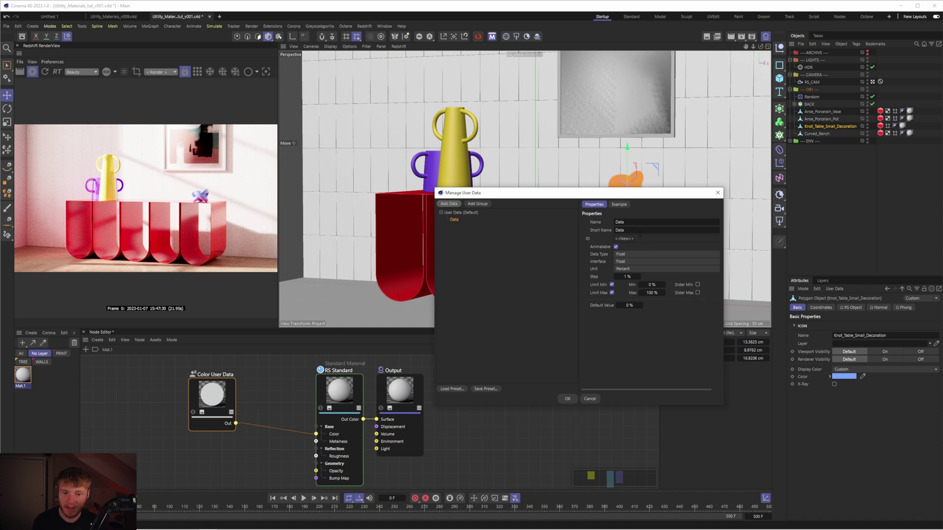
left_click_drag(637, 223, 614, 222)
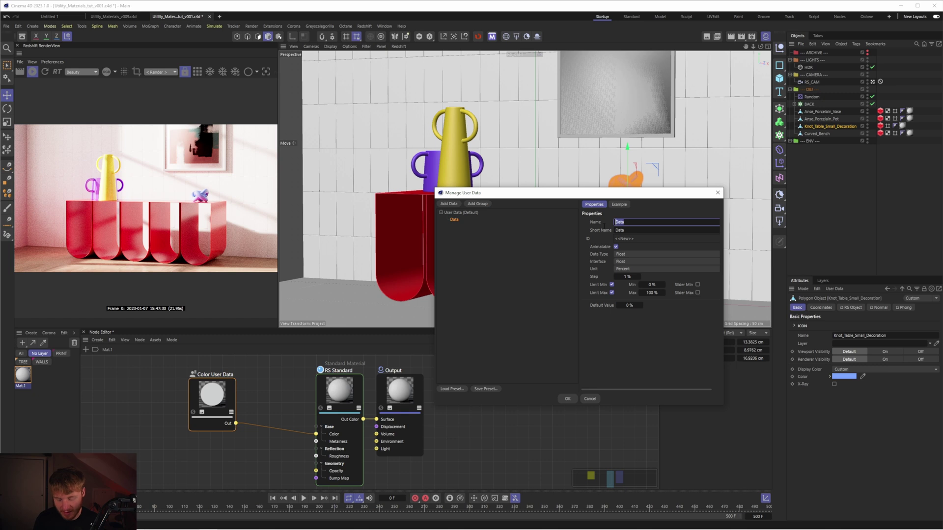
type("Metalness")
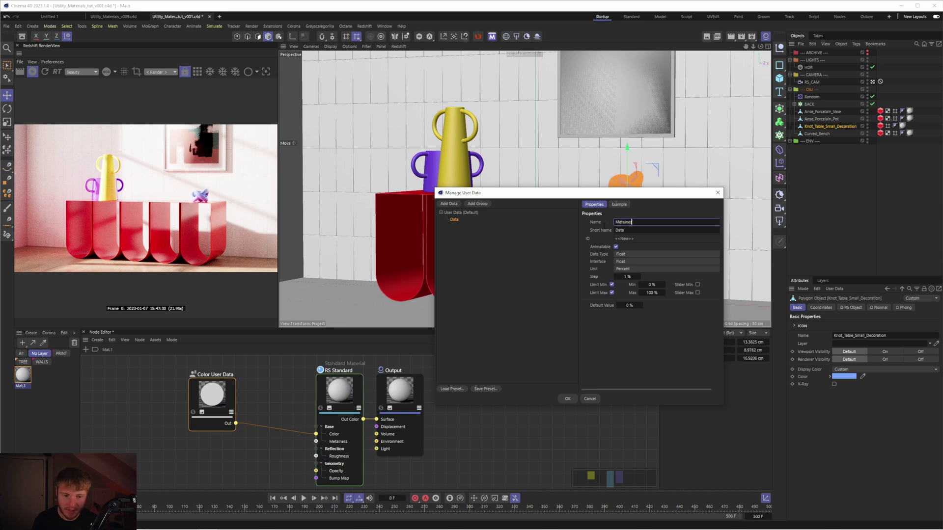
left_click(643, 230)
left_click(642, 222)
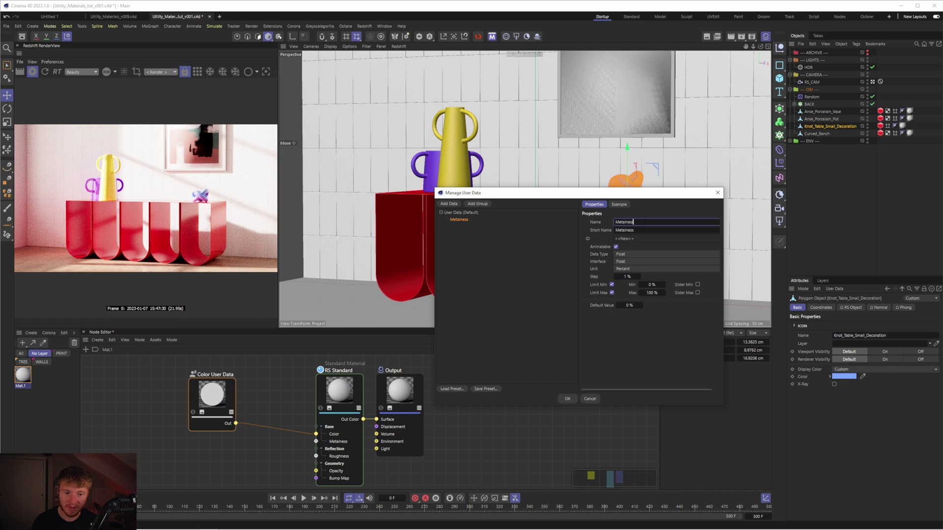
left_click_drag(633, 222, 615, 222)
left_click(615, 221)
key("Tab")
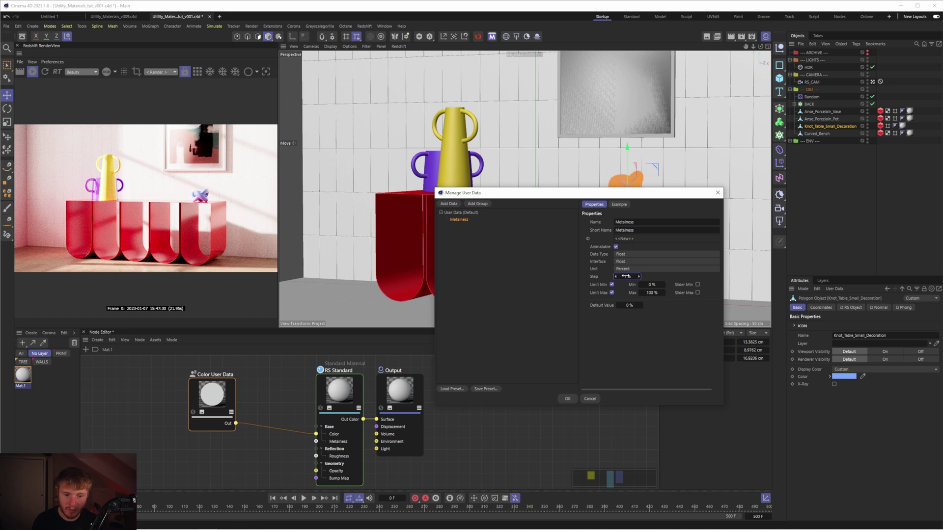
Set the Metalness user data entry's unit to Real and its maximum limit to 1, and accept the entry
left_click(339, 391)
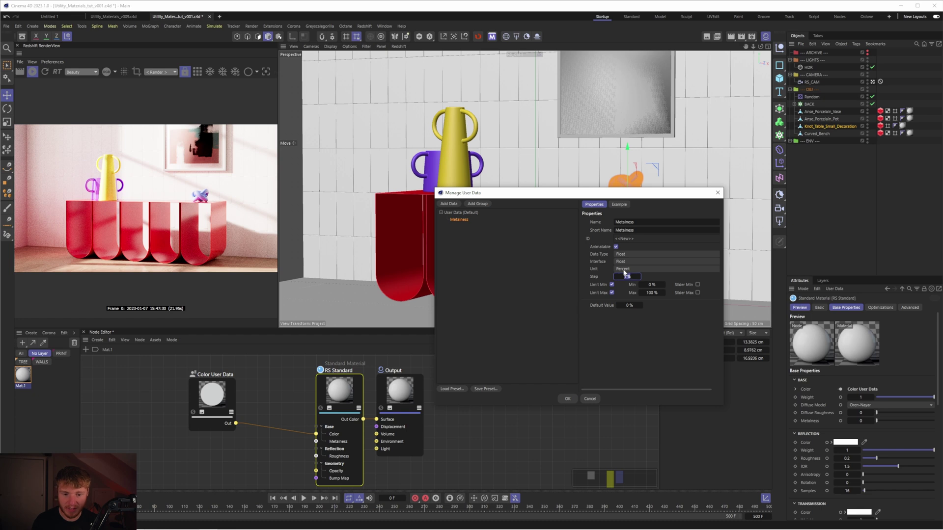
left_click(624, 270)
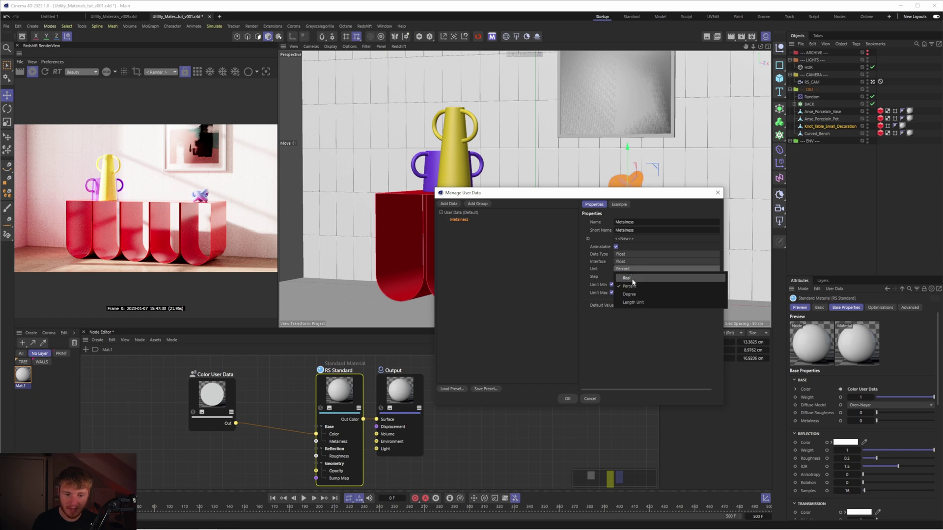
left_click(628, 278)
left_click(625, 271)
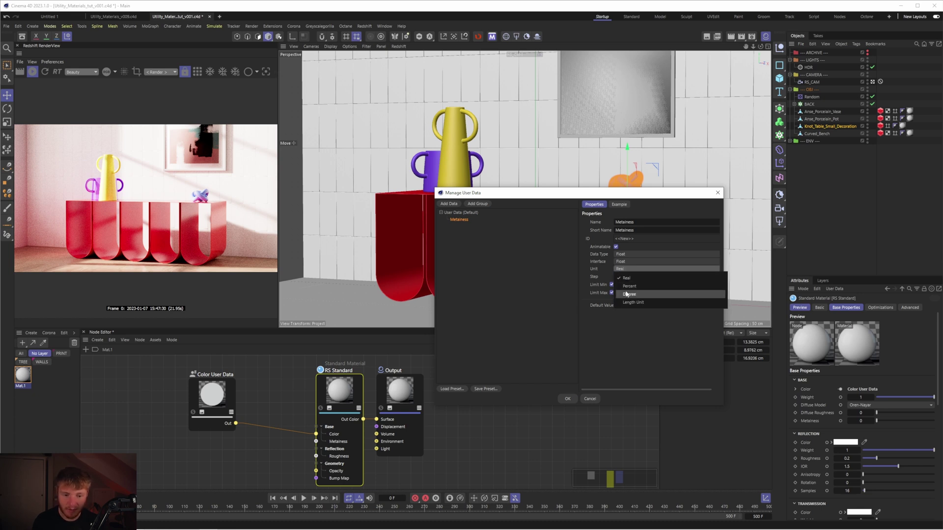
left_click(626, 294)
left_click(622, 270)
left_click(631, 302)
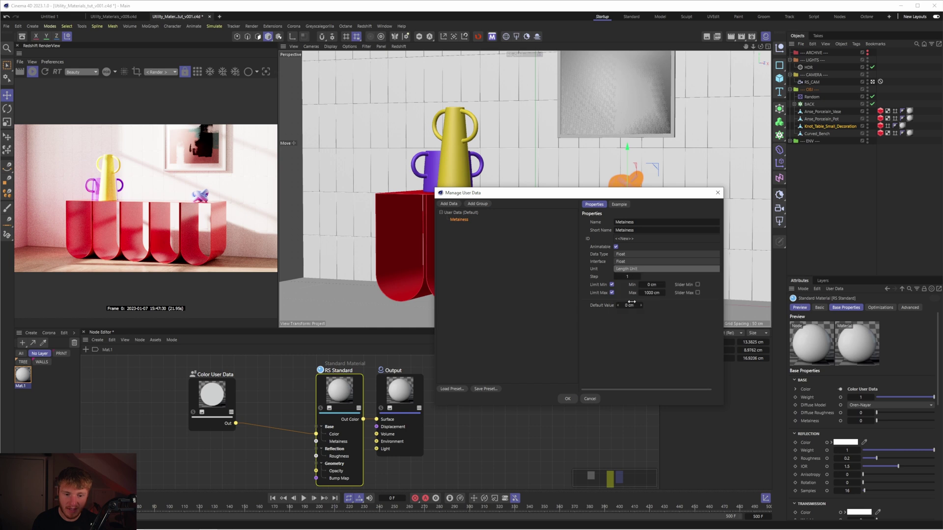
left_click(627, 269)
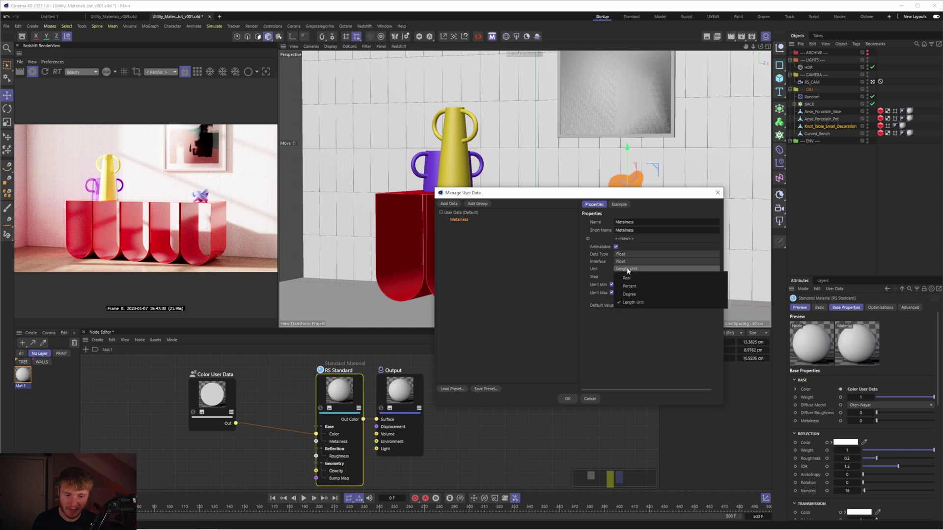
left_click(628, 270)
left_click(628, 270)
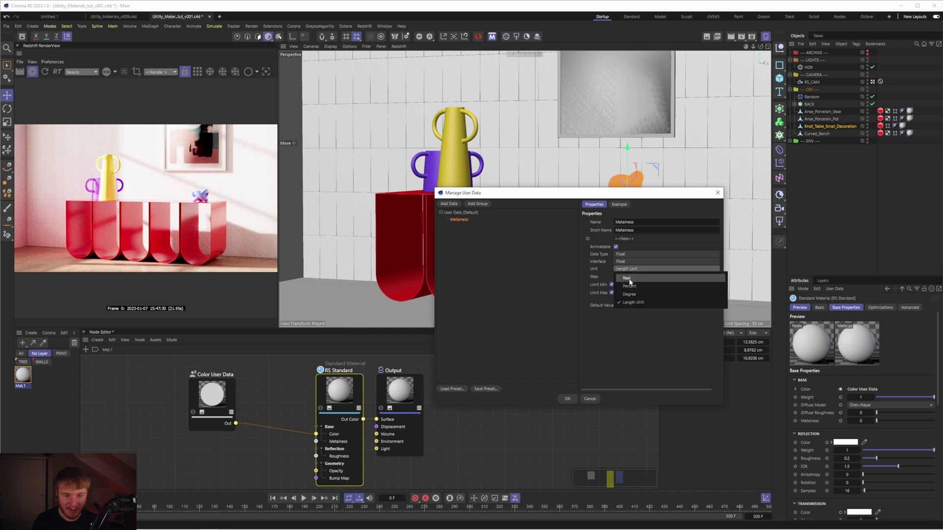
left_click(629, 278)
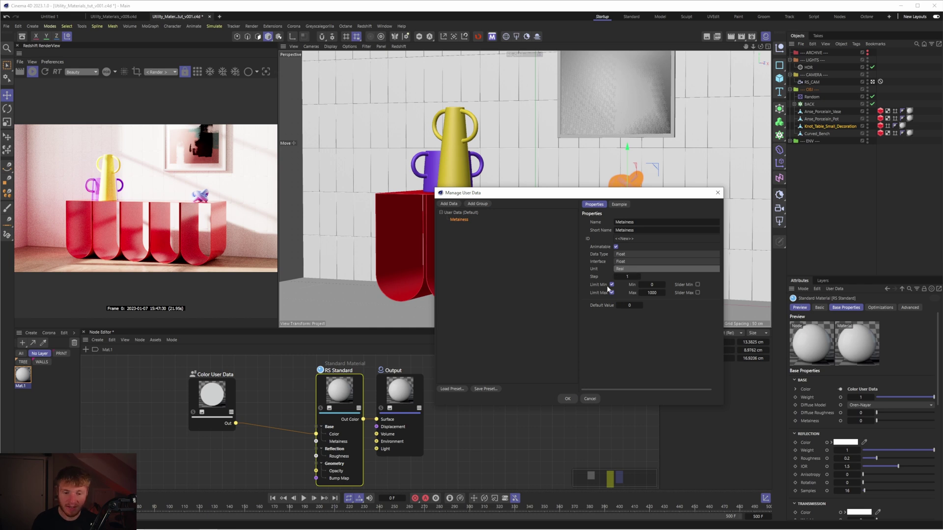
left_click(652, 292)
type("1")
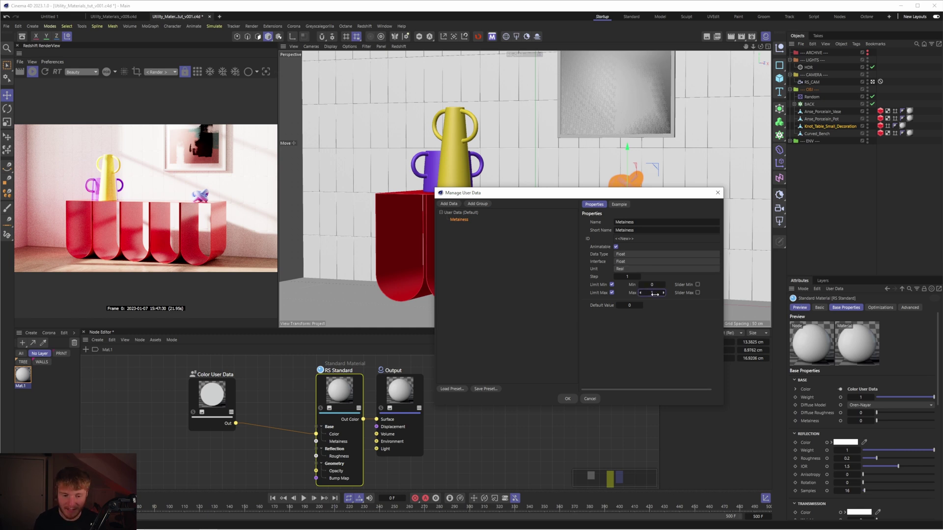
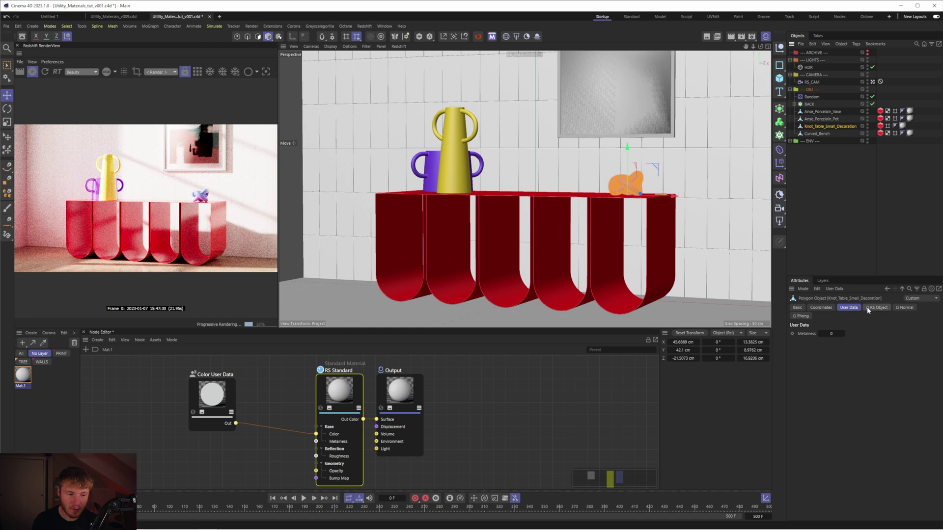
Add an Integer User Data node to the material, place it below the Color User Data node and show its inputs
left_click(292, 385)
scroll(294, 386, "down", 3)
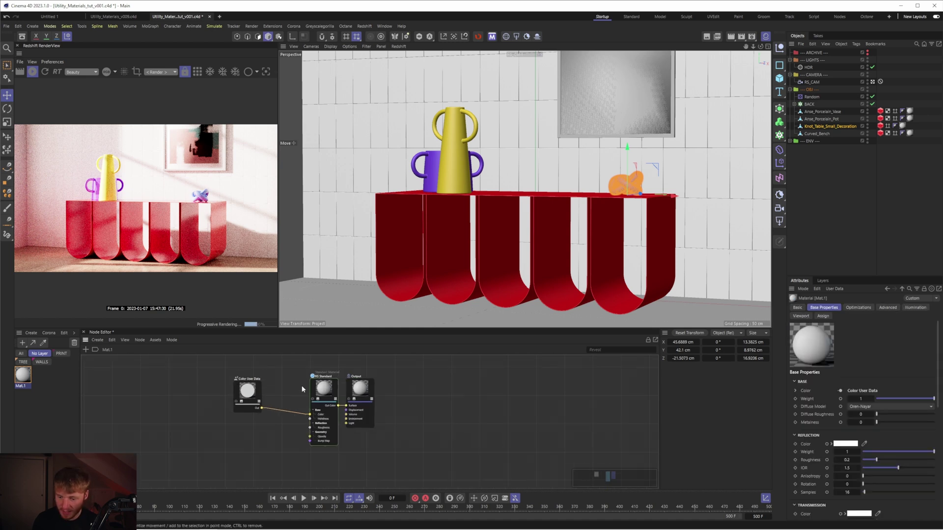
scroll(244, 424, "up", 2)
key("shift+c")
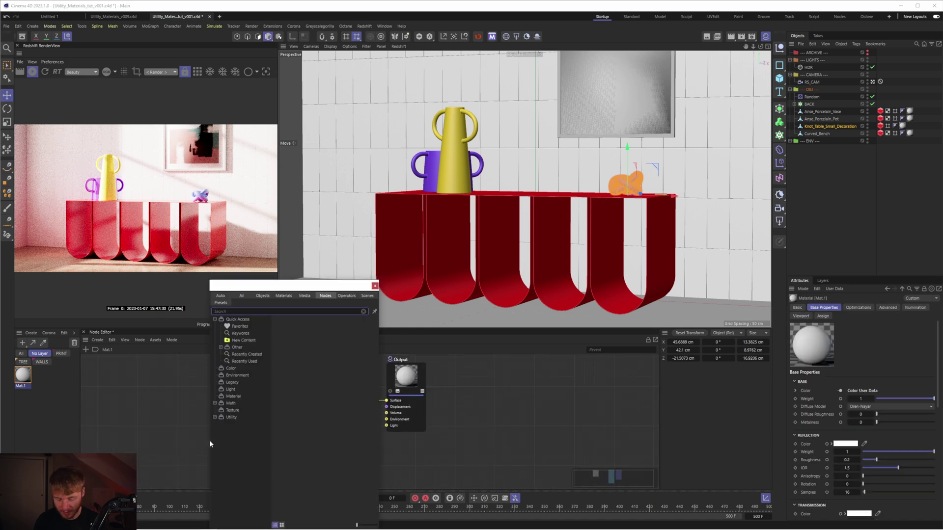
type("user da")
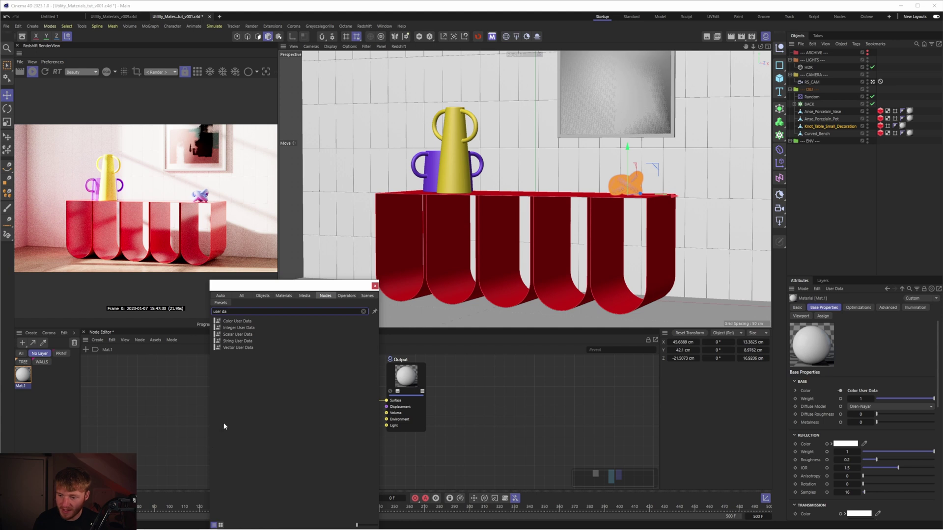
double_click(236, 328)
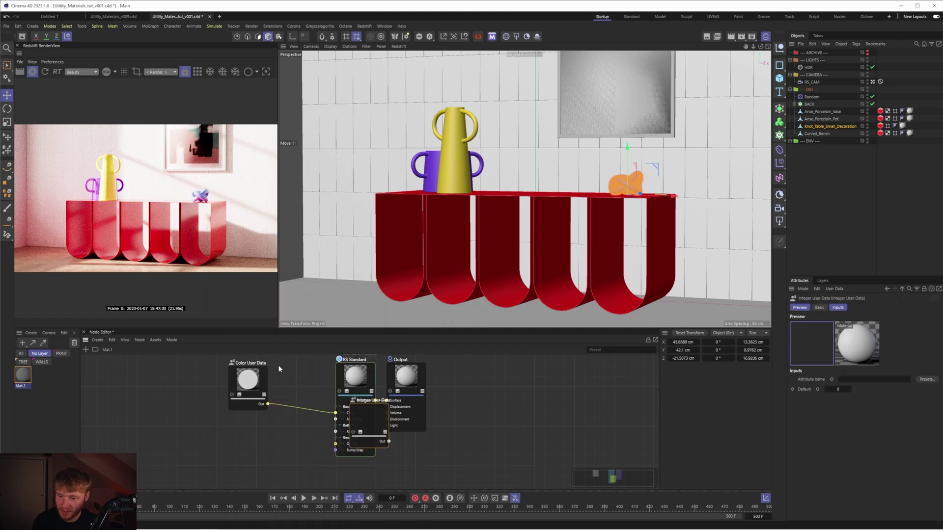
left_click_drag(362, 428, 237, 448)
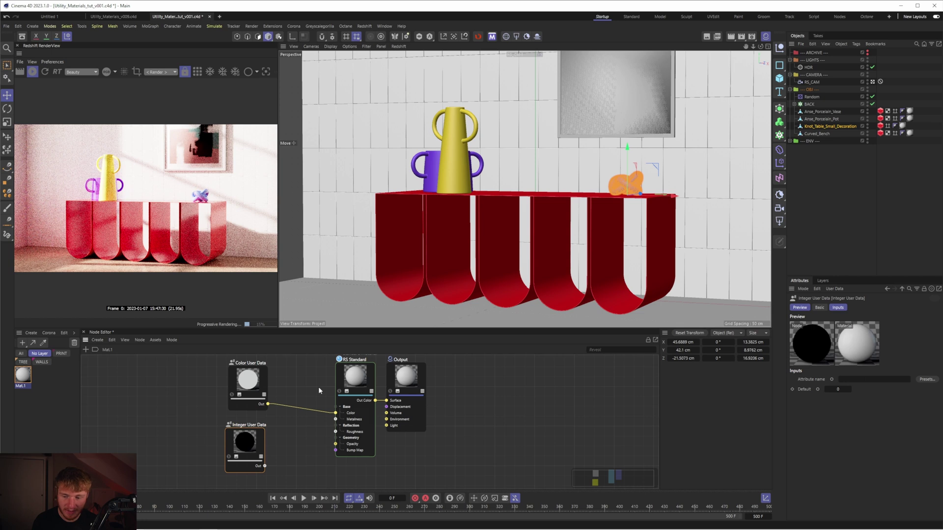
left_click(247, 379)
left_click(243, 445)
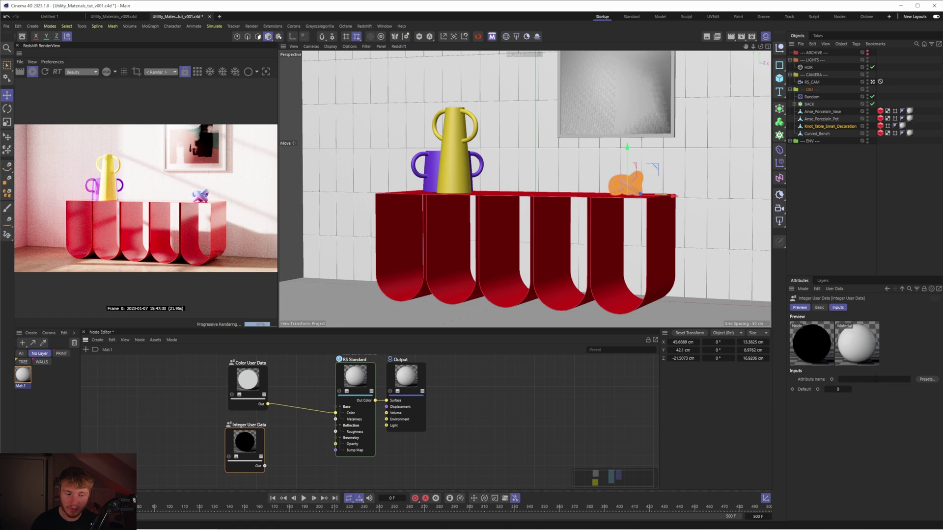
Set the Integer User Data node's attribute name to Metalness and connect its output to the RS Standard node's Metalness input
left_click(876, 379)
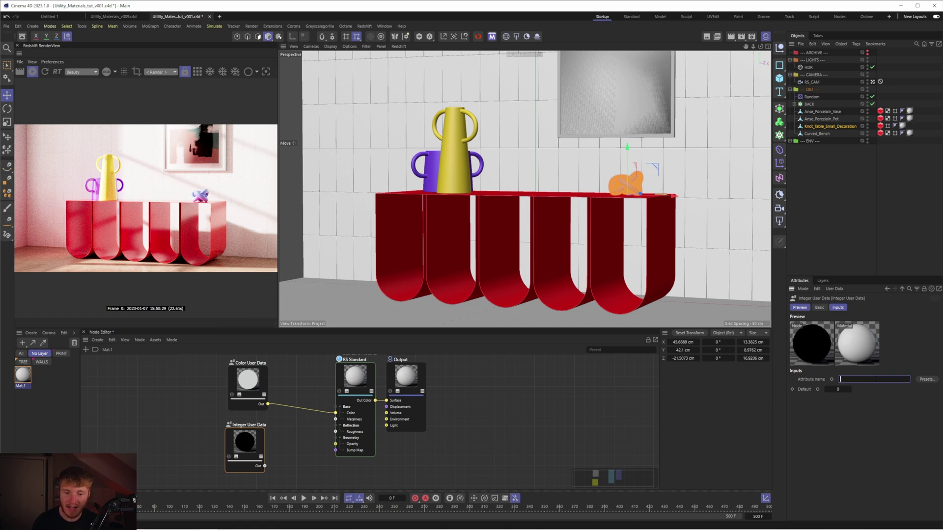
type("Metalness")
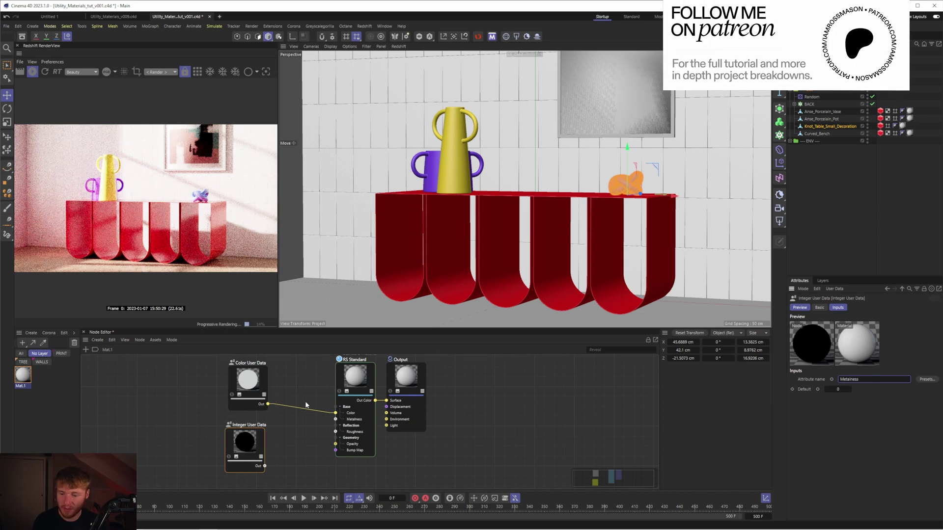
left_click_drag(265, 466, 353, 388)
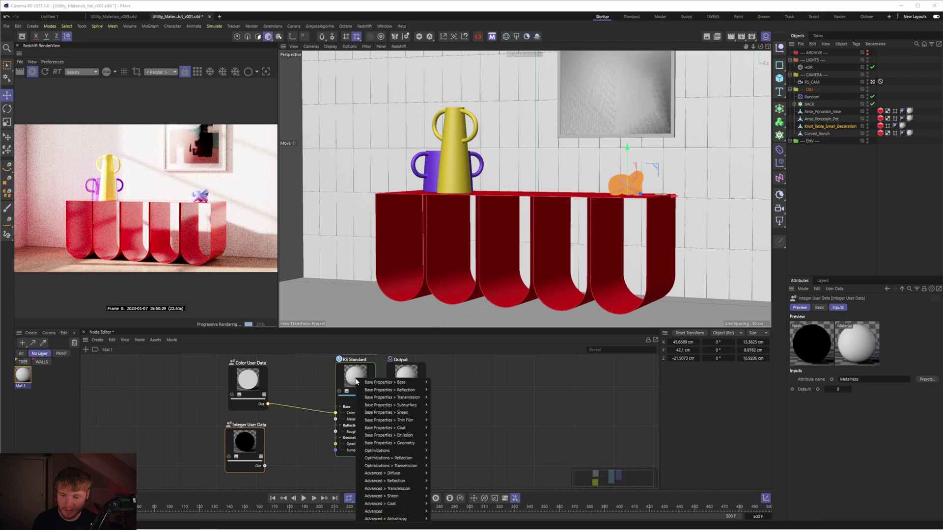
mouse_move(408, 385)
left_click(444, 395)
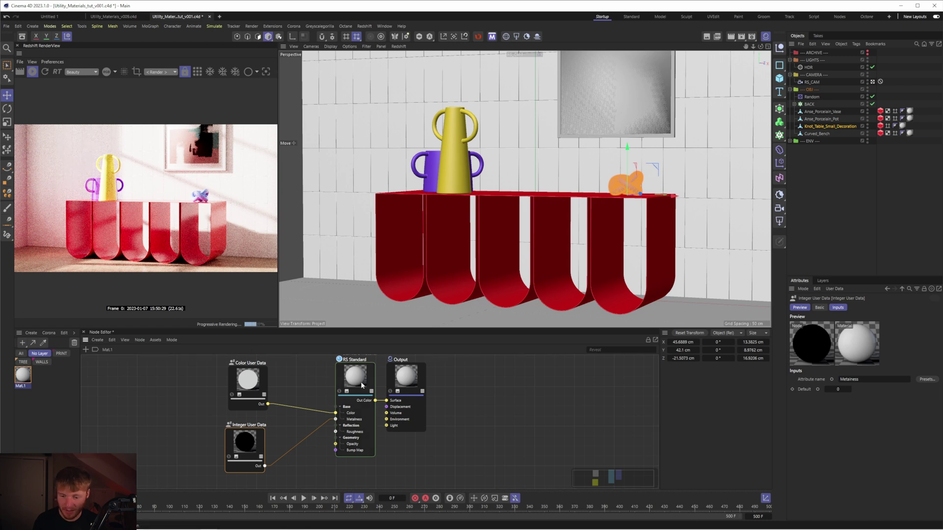
Set the knot table decoration's Metalness user data value to 1 and show the RS Standard node's base properties
left_click(847, 127)
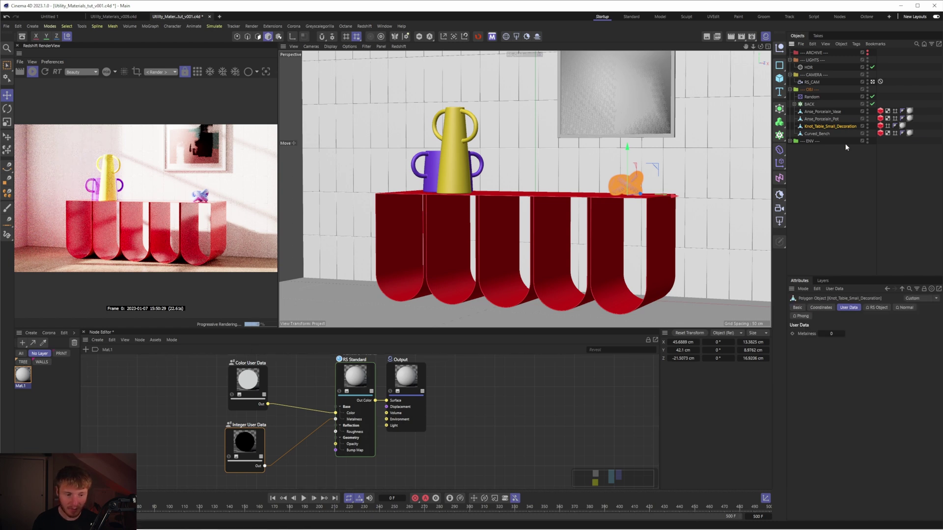
left_click(833, 334)
type("1")
key("Return")
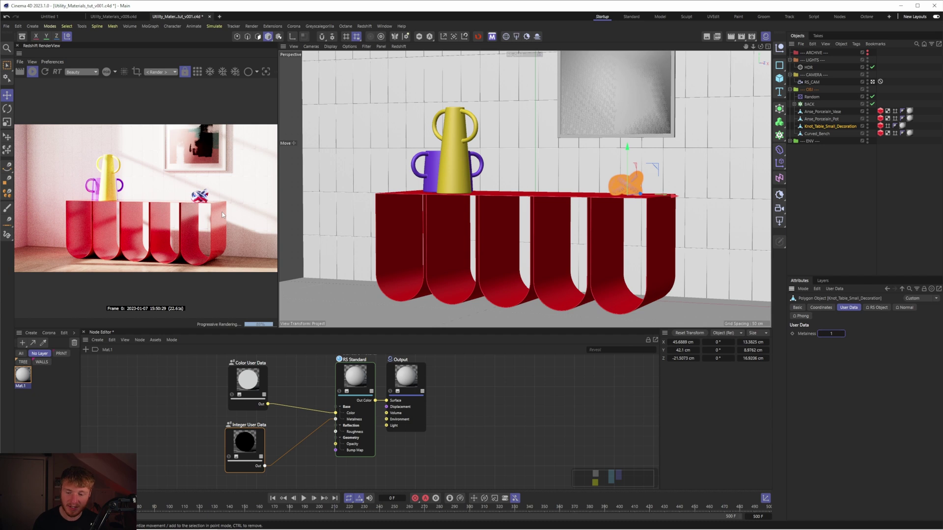
scroll(365, 377, "down", 2)
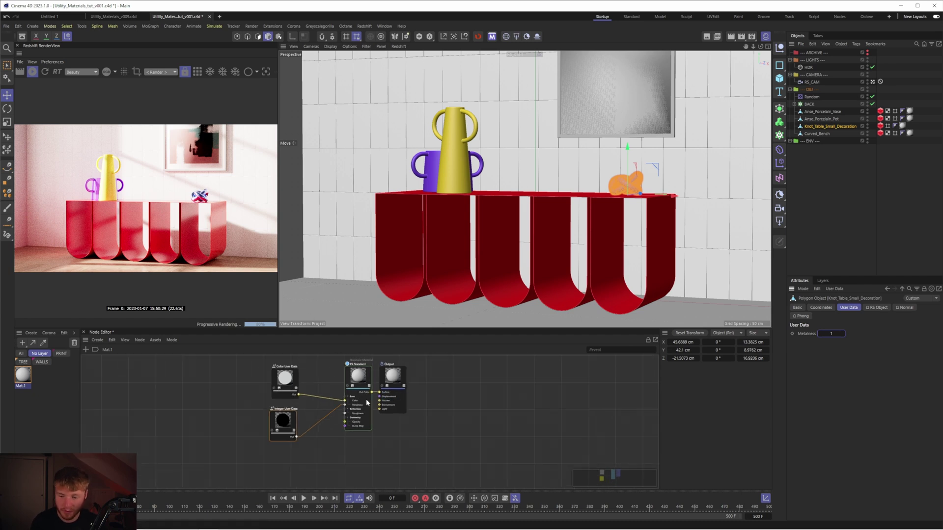
left_click(360, 383)
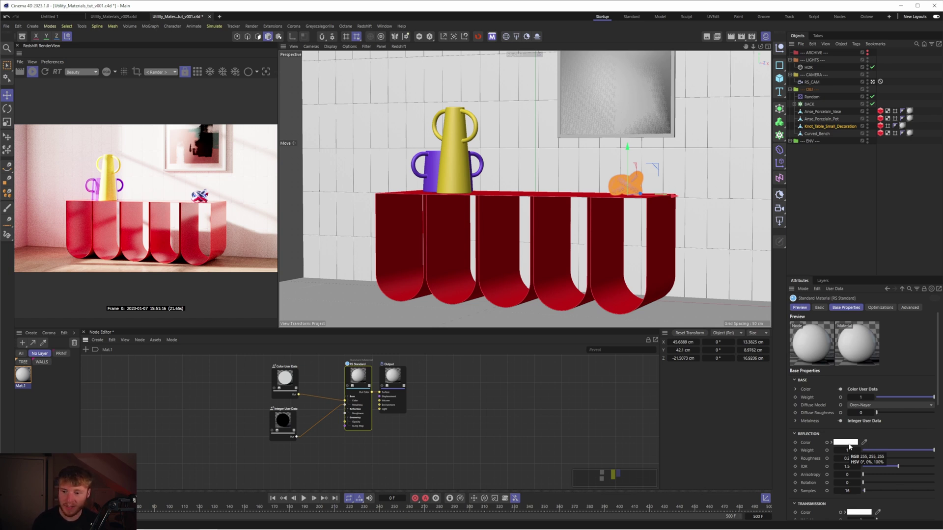
Create a new Redshift material and apply it to the BACK wall cloner
left_click(633, 167)
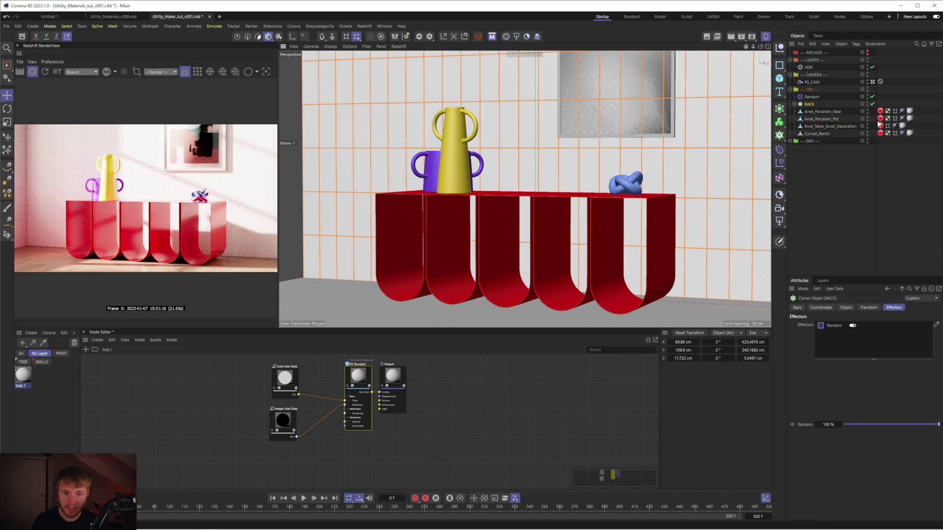
left_click(794, 104)
left_click(831, 111)
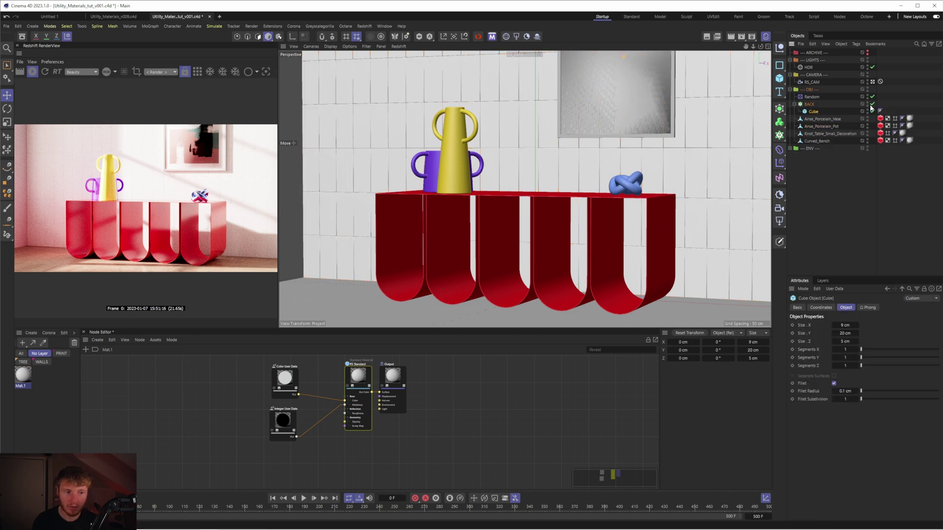
left_click(839, 201)
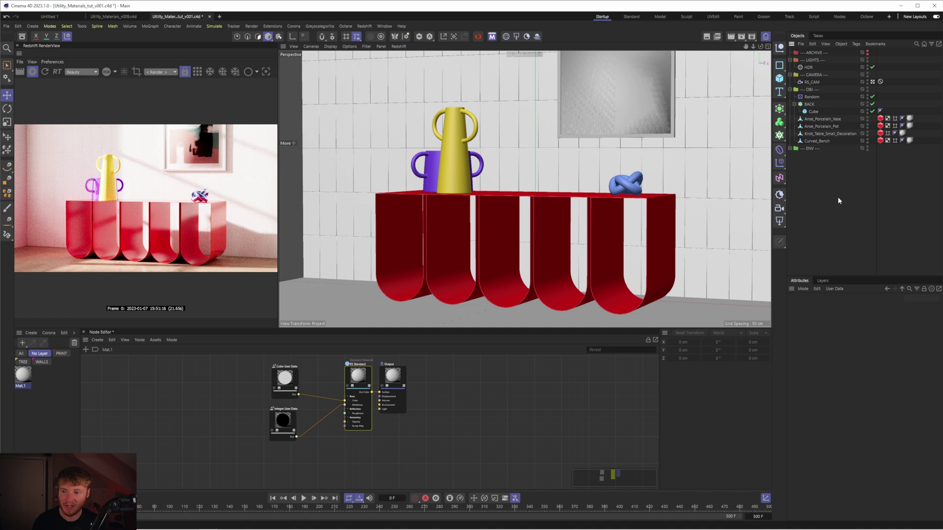
double_click(46, 385)
mouse_move(23, 378)
left_mouse_down()
mouse_move(372, 290)
mouse_move(807, 106)
left_mouse_up()
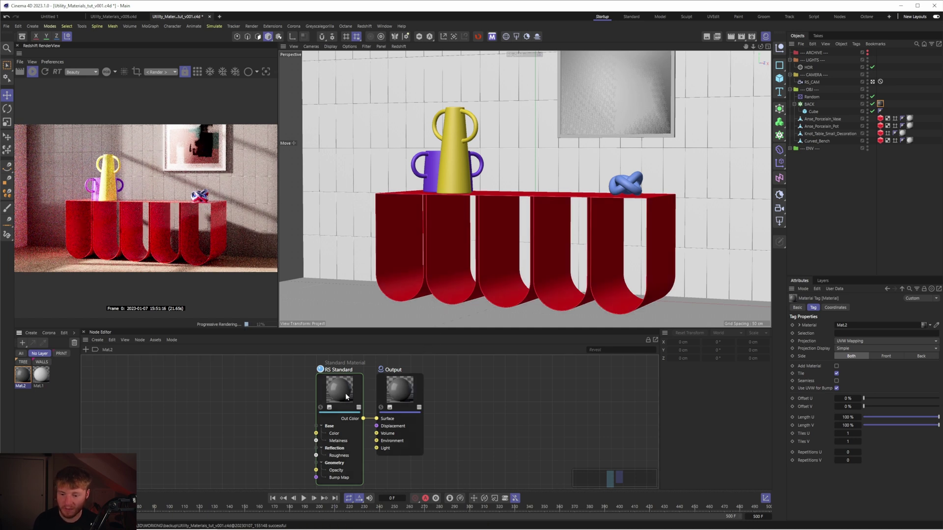
scroll(391, 386, "down", 1)
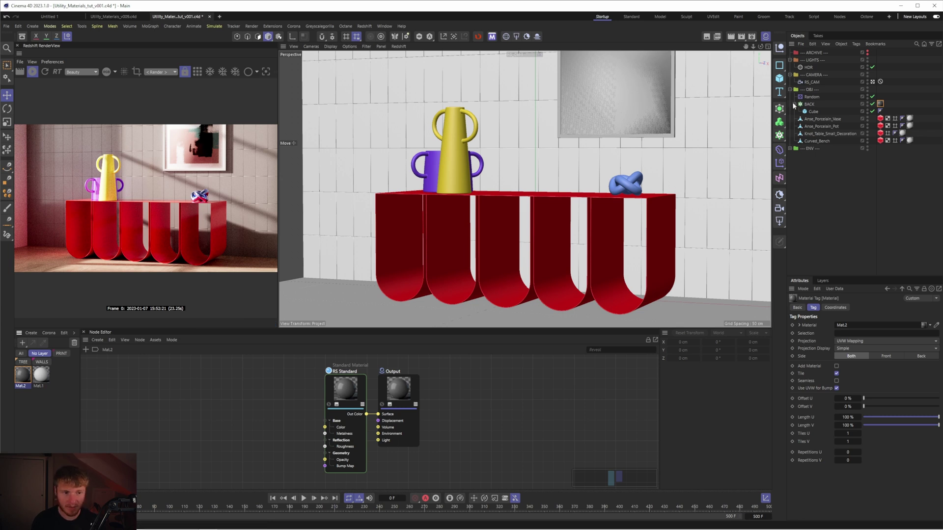
Add a Random effector to the BACK wall cloner
left_click(608, 176)
left_click(150, 26)
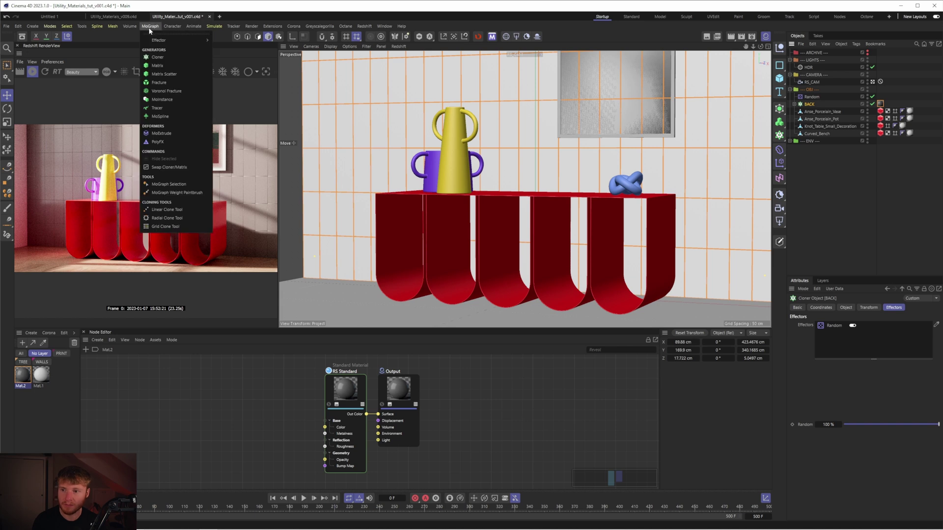
mouse_move(160, 45)
left_click(228, 98)
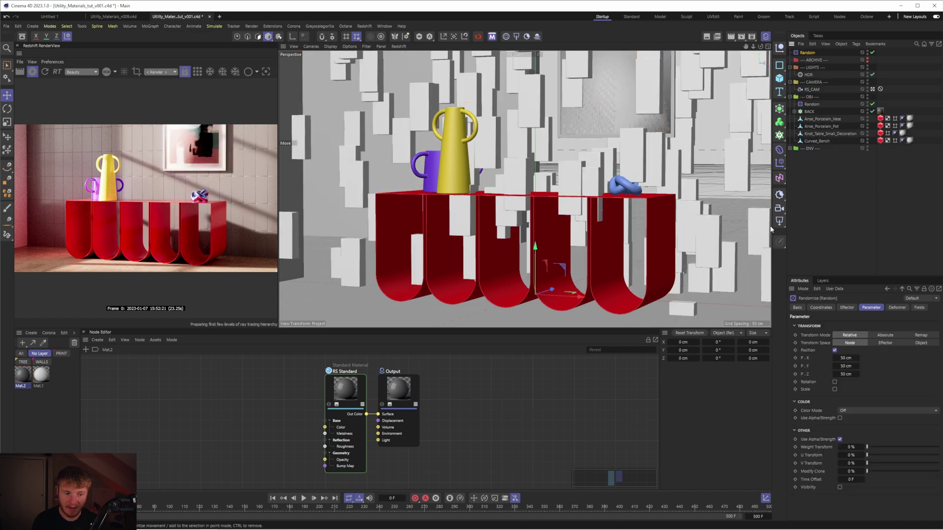
Turn off the new Random effector's position offset and set its color mode to Effector Color
left_click(834, 350)
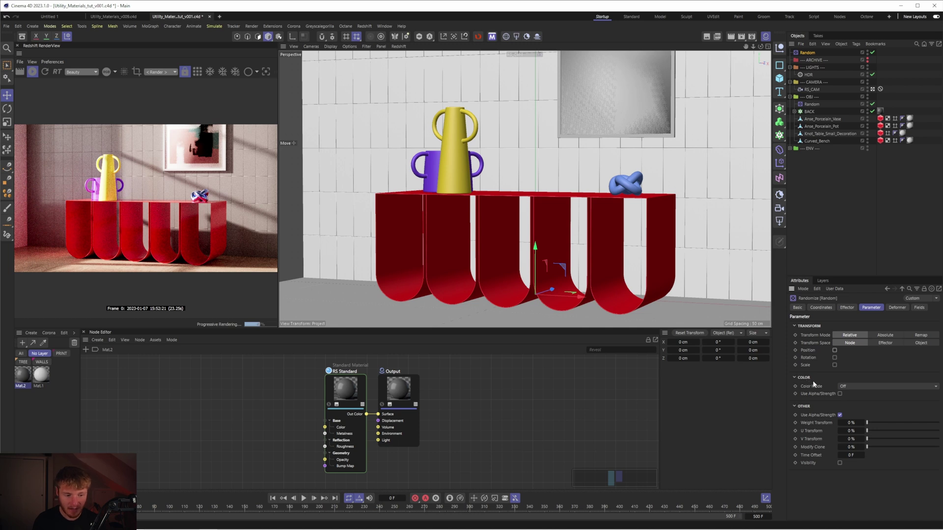
left_click(853, 385)
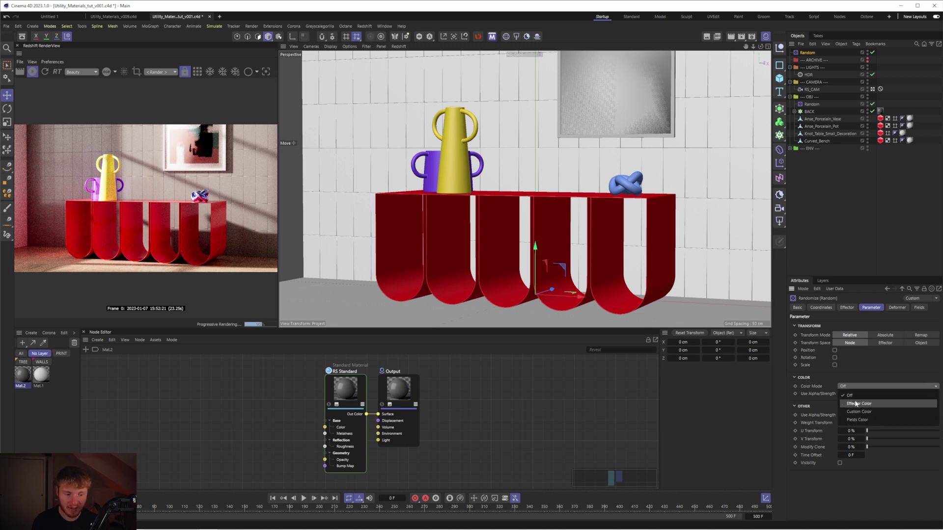
left_click(855, 402)
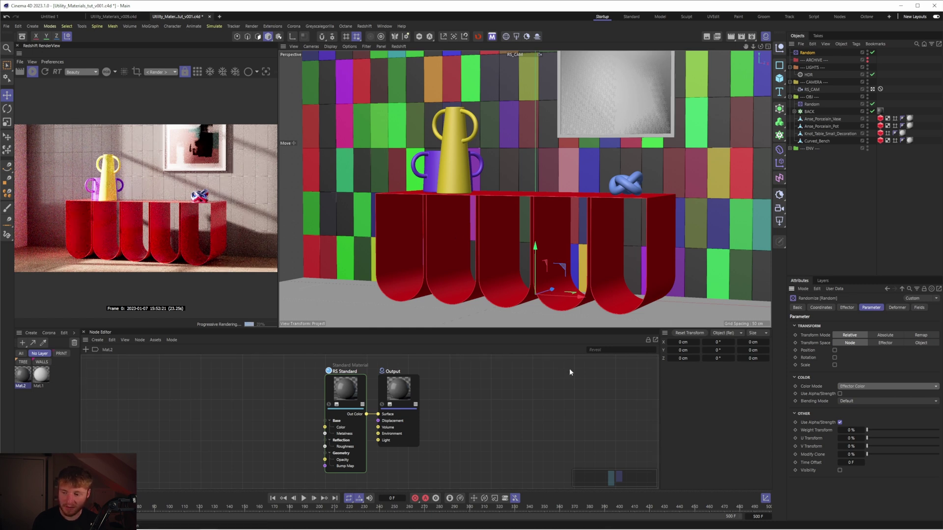
Add a Color User Data node to the wall material Mat.2
double_click(215, 406)
type("co")
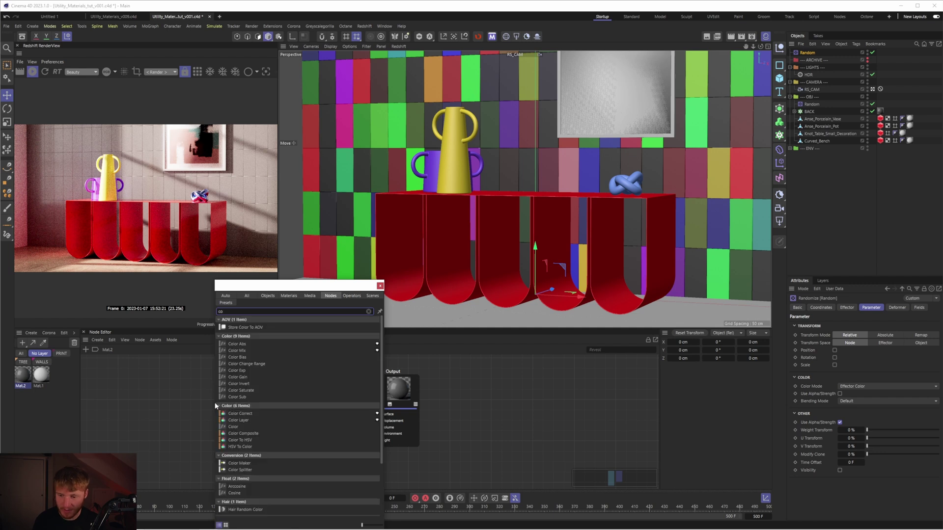
type("lor user")
key("Return")
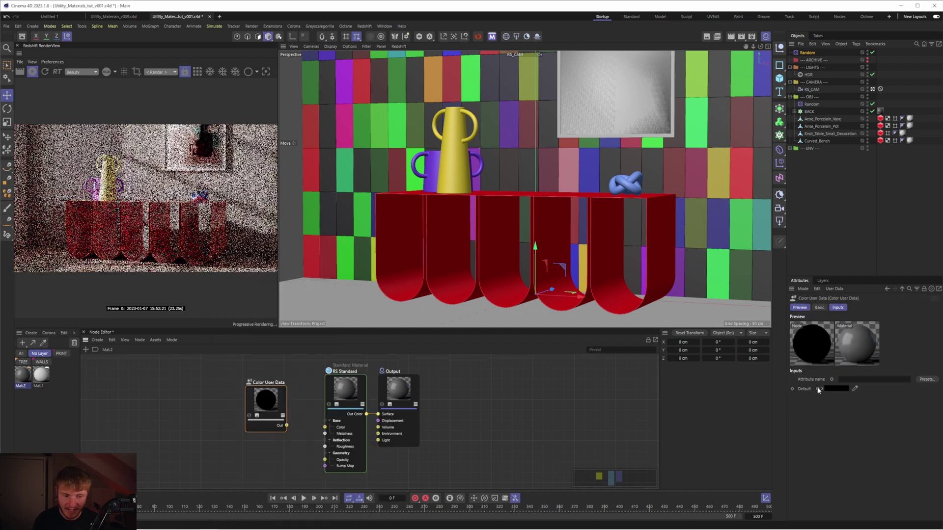
Undock the node's attributes and set the Color User Data node's attribute name to the MoGraph Color preset
left_click(791, 289)
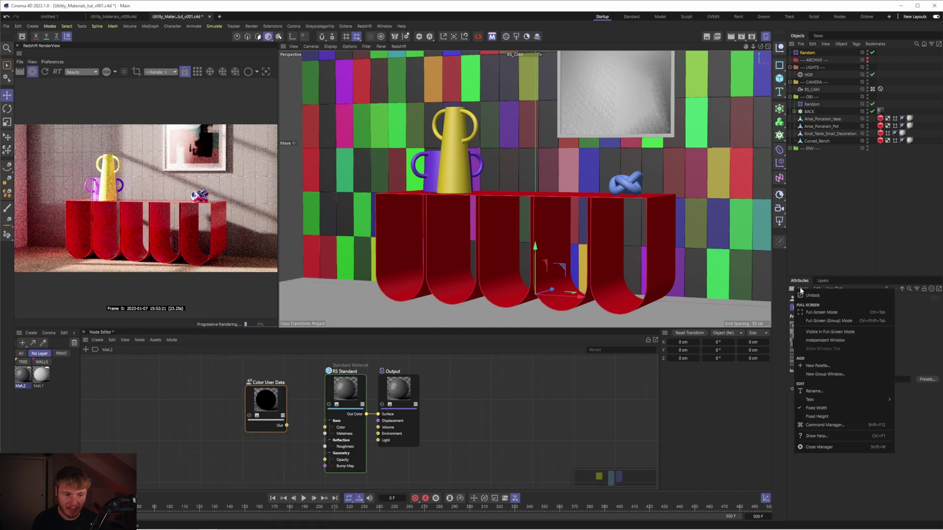
left_click(814, 296)
left_click_drag(813, 283, 433, 151)
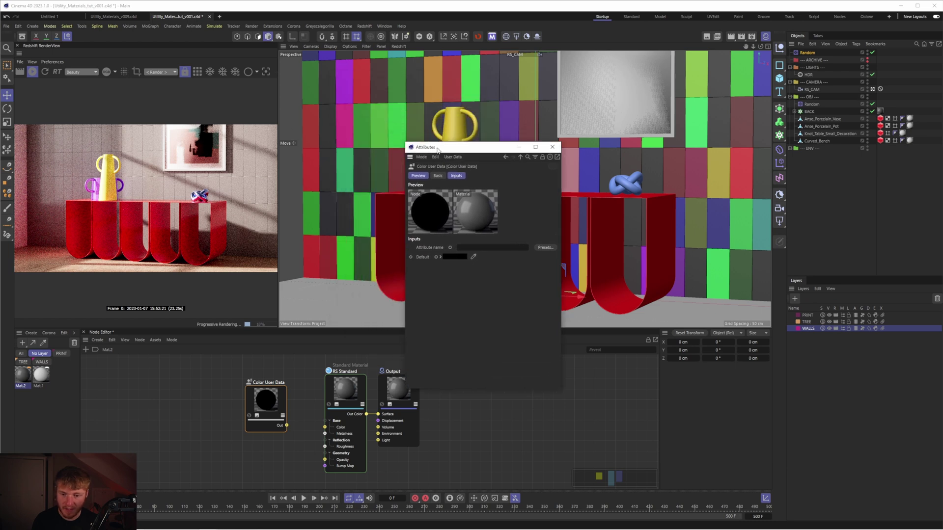
left_click(542, 247)
mouse_move(551, 254)
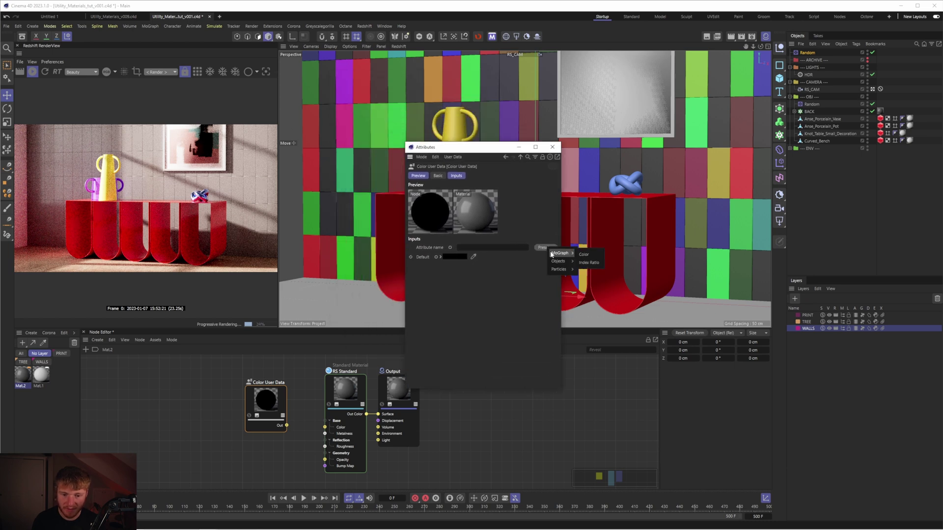
left_click(584, 254)
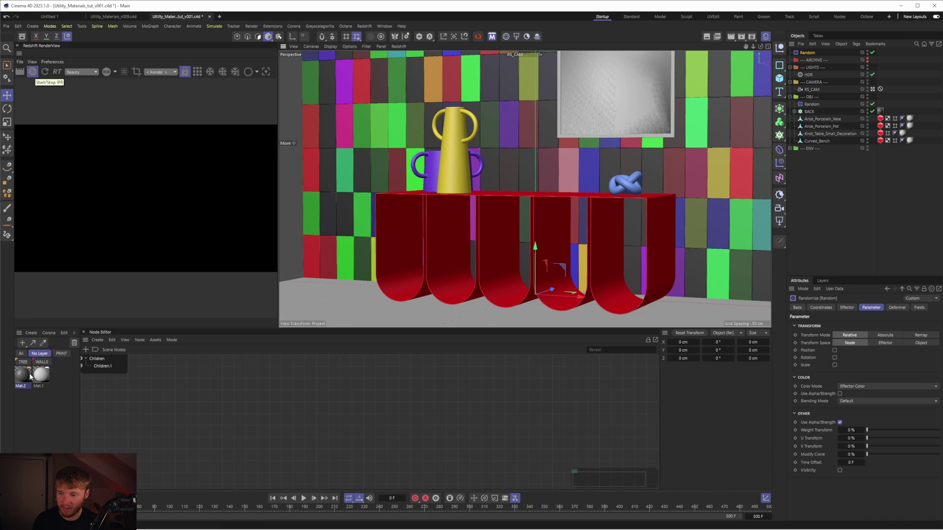
Reopen Mat.2's node graph, solo the Color User Data node in the render and move it farther away from RS Standard
left_click(22, 375)
left_click(241, 420)
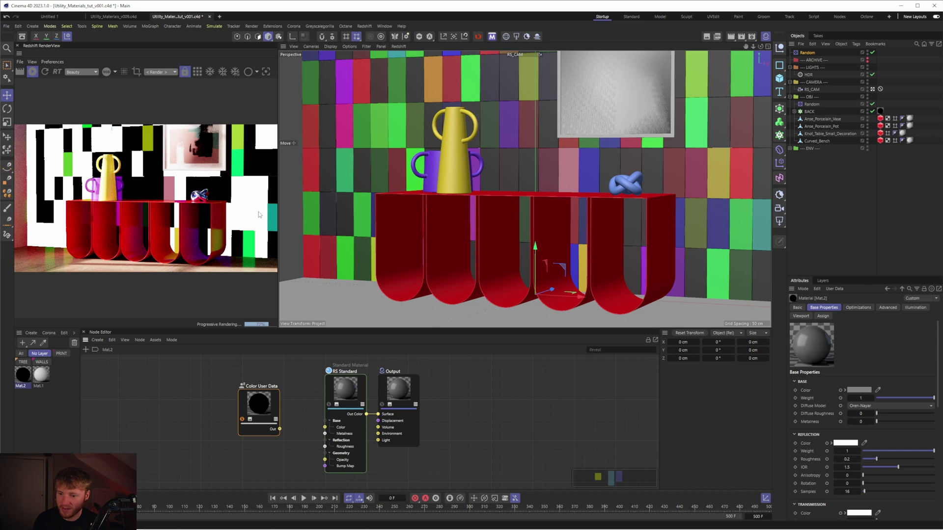
left_click_drag(270, 418, 184, 407)
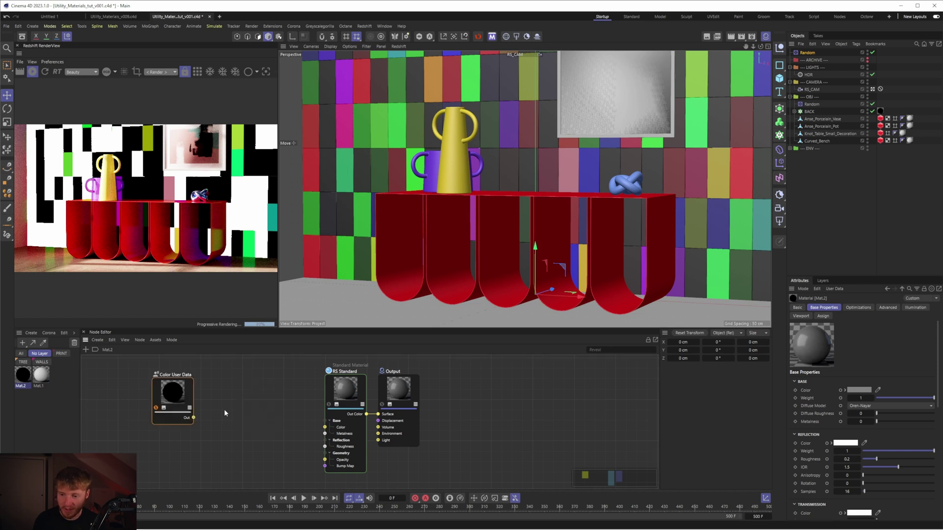
Add a Color Correct node, feeding Color User Data into its Input and its output into RS Standard's Color
key("shift+c")
type("co")
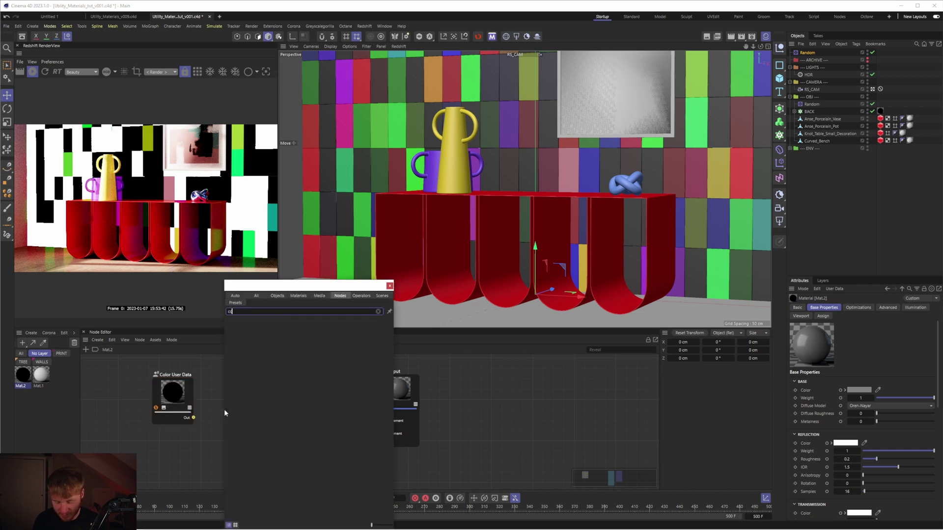
type("lor correct")
key("Return")
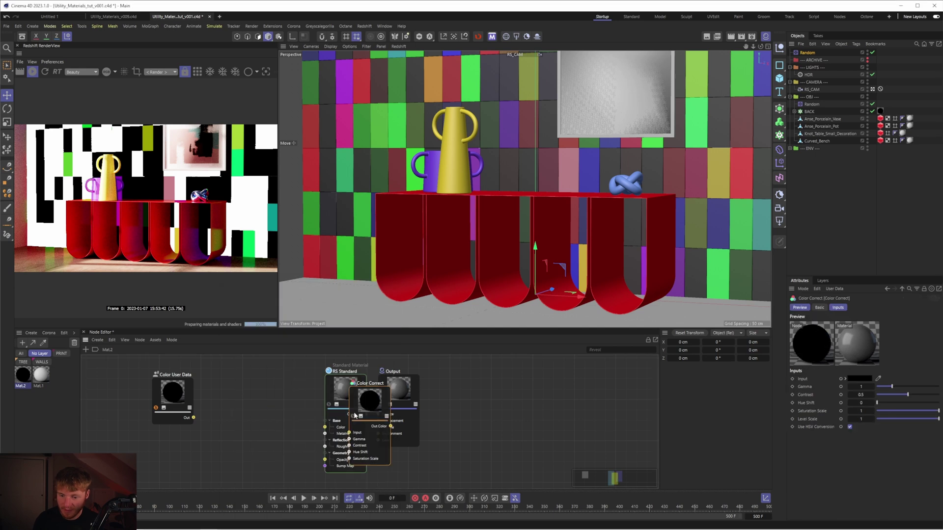
left_click_drag(355, 416, 246, 396)
left_click_drag(193, 418, 240, 415)
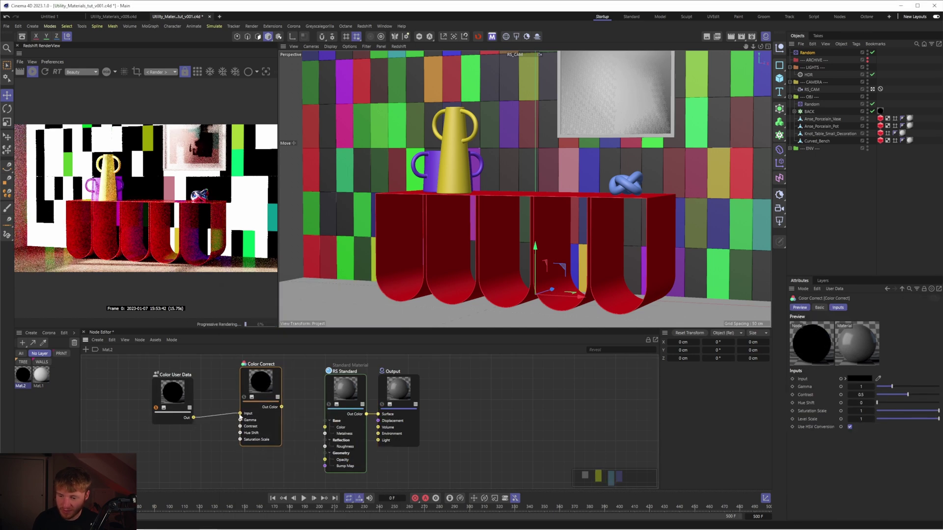
left_click_drag(262, 383, 245, 394)
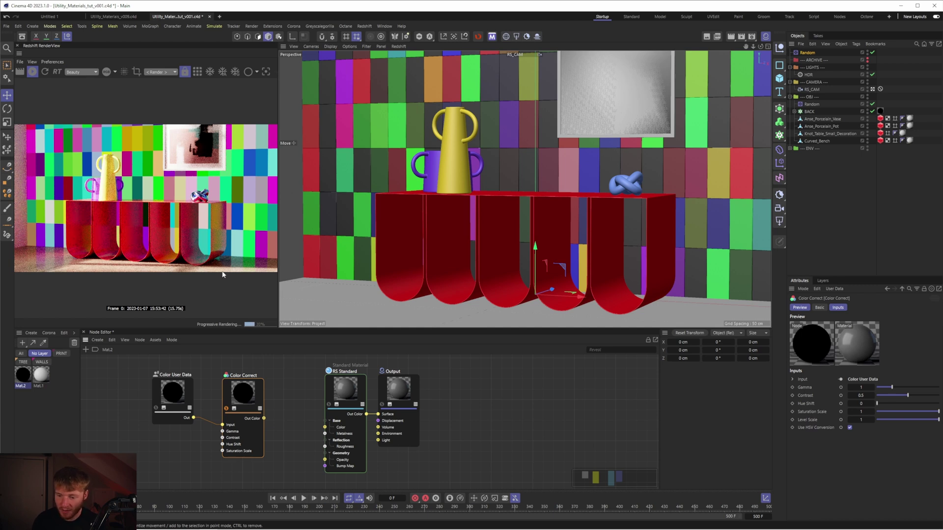
left_click_drag(264, 418, 325, 427)
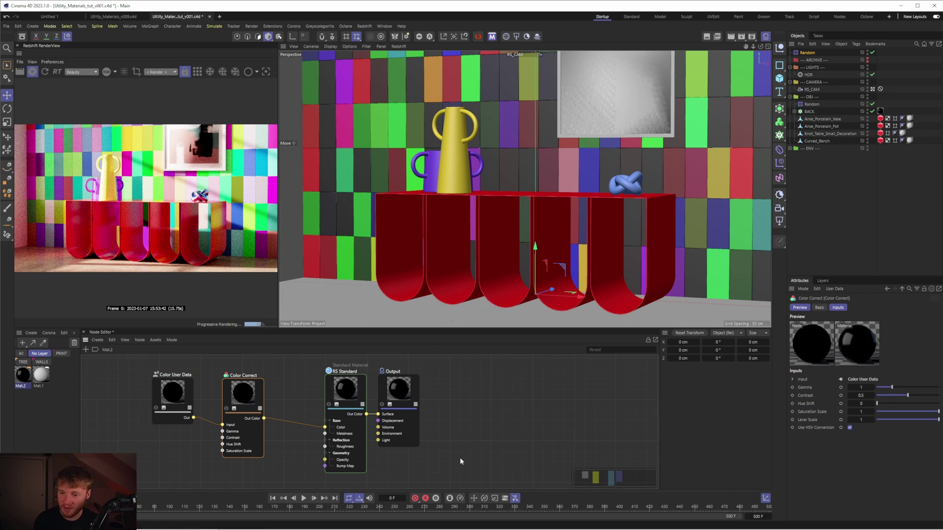
Make room before RS Standard for a new Ramp node and connect Color Correct's output to the Ramp's Alt Input
left_click_drag(460, 461, 469, 389)
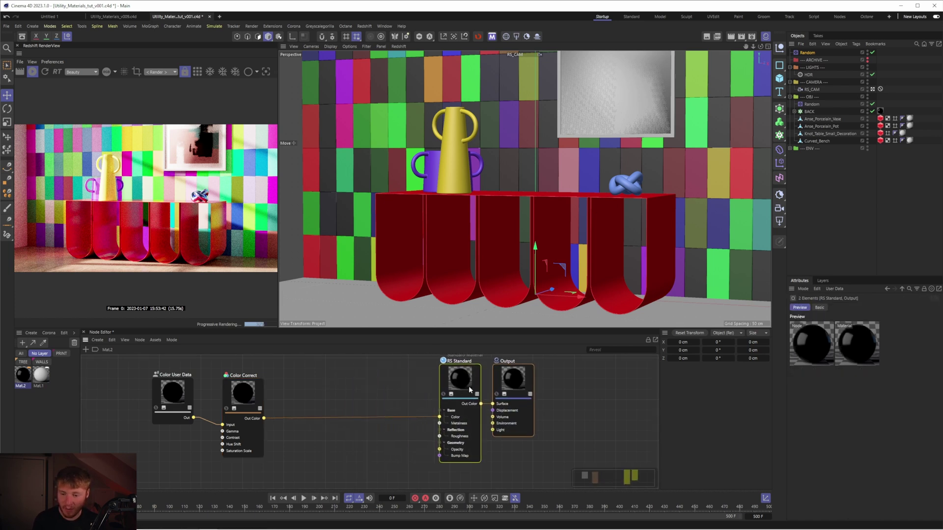
double_click(355, 387)
type("ramp")
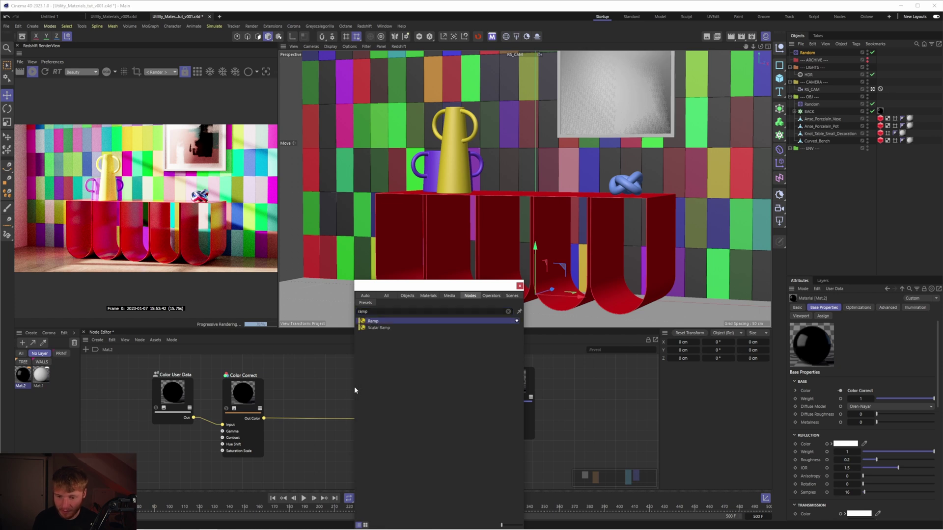
key("Return")
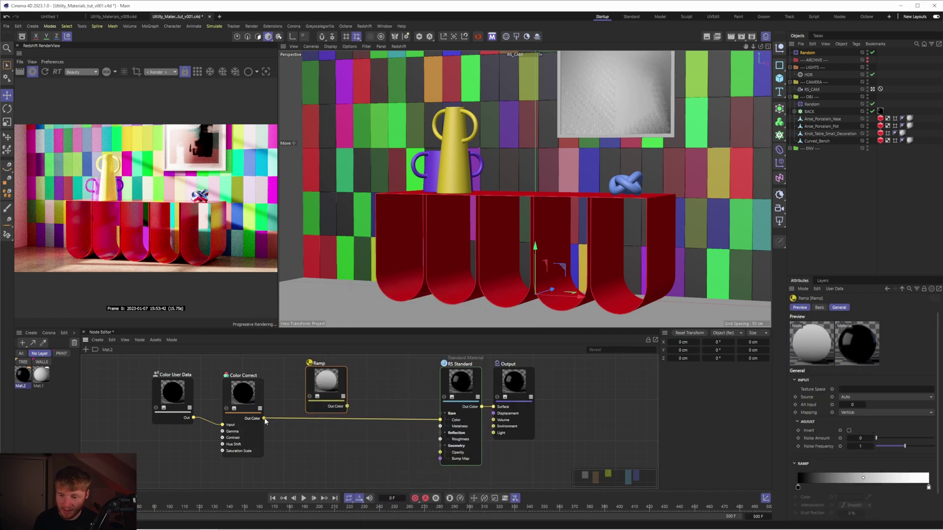
left_click_drag(263, 418, 320, 388)
mouse_move(343, 390)
left_click(402, 406)
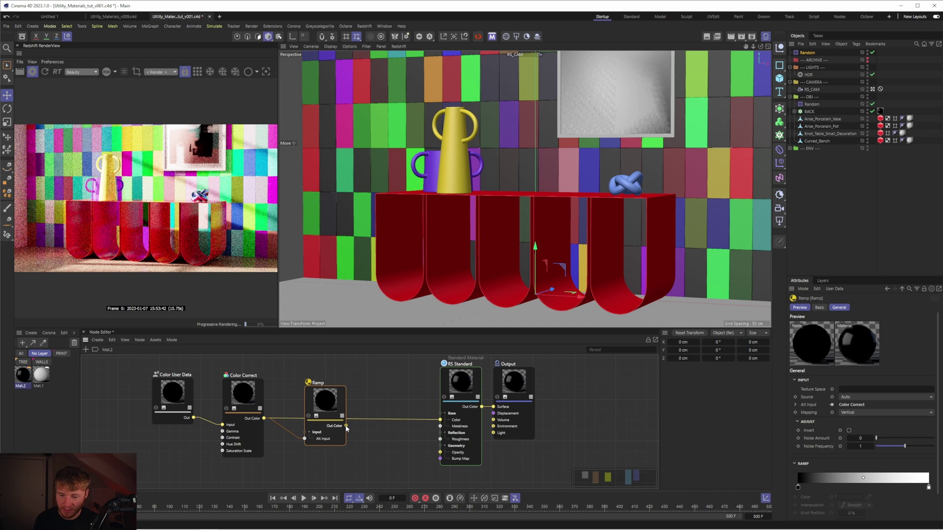
Connect the Ramp's Out Color to RS Standard's Color and set all ramp knots' interpolation to Linear
left_click_drag(346, 426, 441, 421)
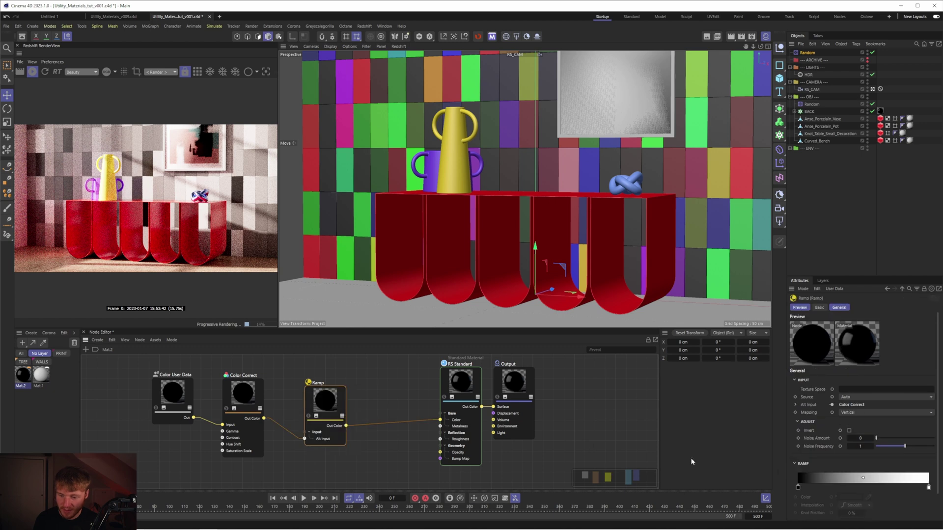
left_click_drag(797, 489, 929, 489)
left_click(858, 504)
left_click(854, 469)
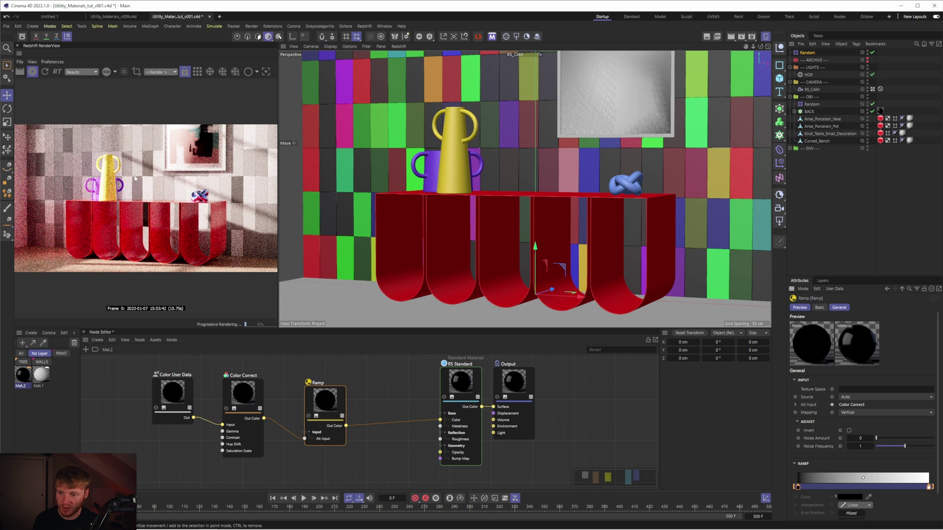
Color the Ramp's start knot beige with hue 25°, saturation 50% and value 58%
double_click(798, 490)
left_click_drag(773, 444, 653, 414)
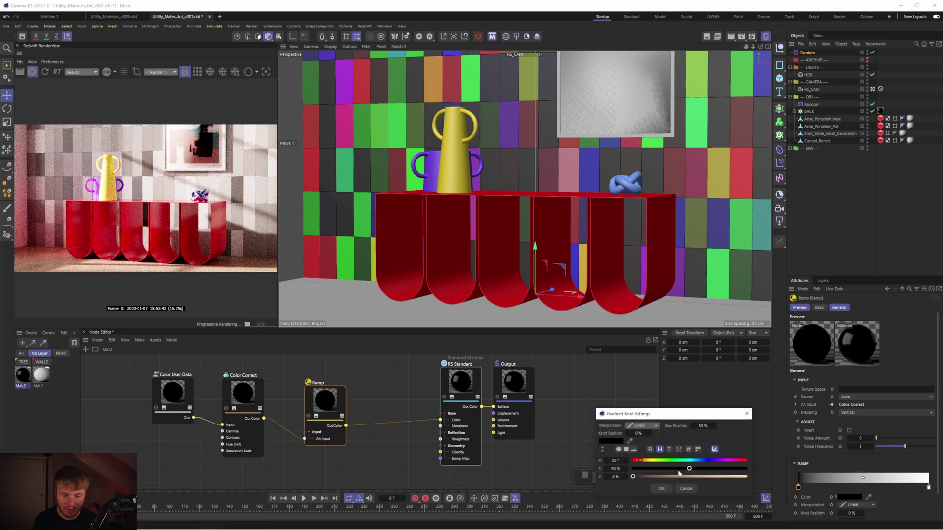
mouse_move(718, 480)
left_mouse_down()
mouse_move(731, 479)
mouse_move(723, 479)
left_mouse_up()
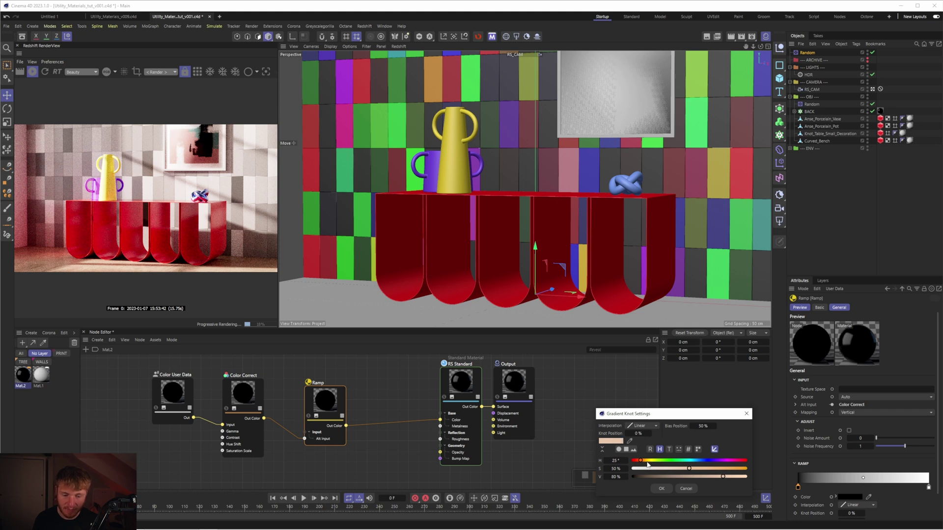
left_click(662, 488)
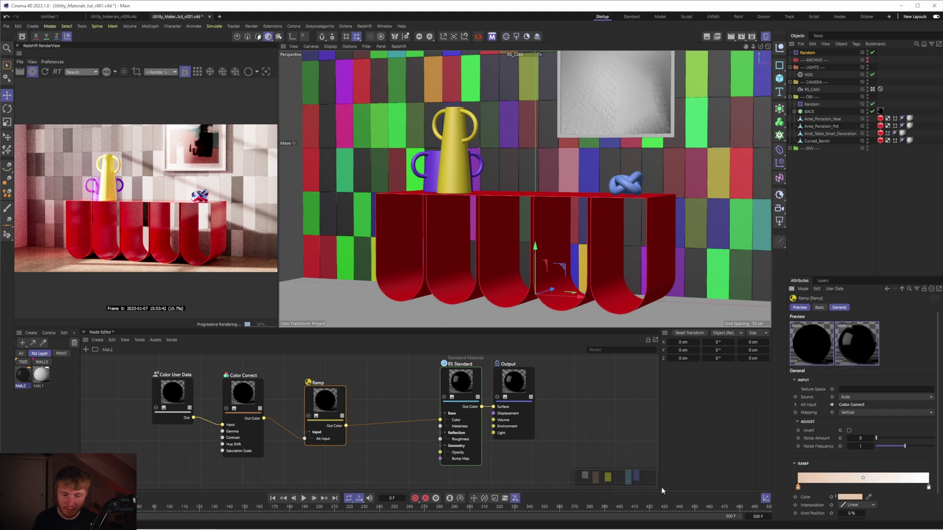
double_click(799, 489)
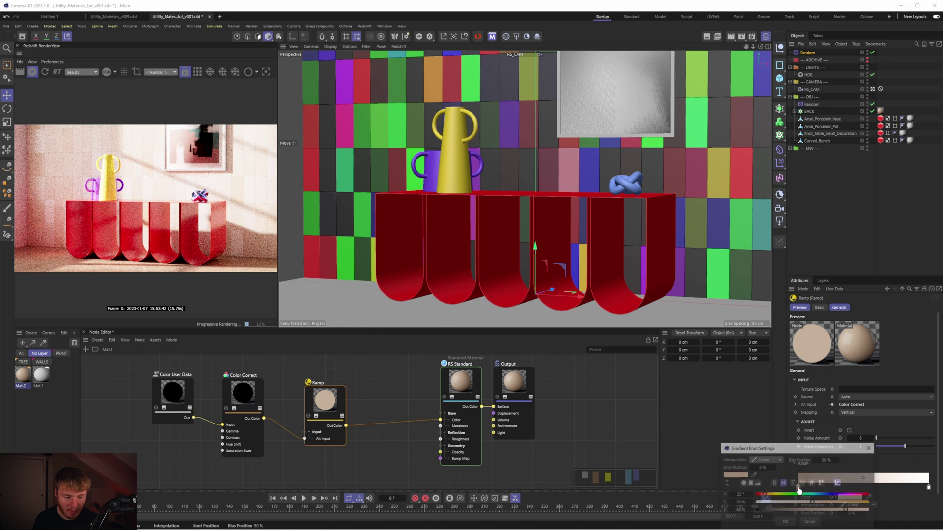
left_click(819, 513)
left_click_drag(823, 513, 824, 513)
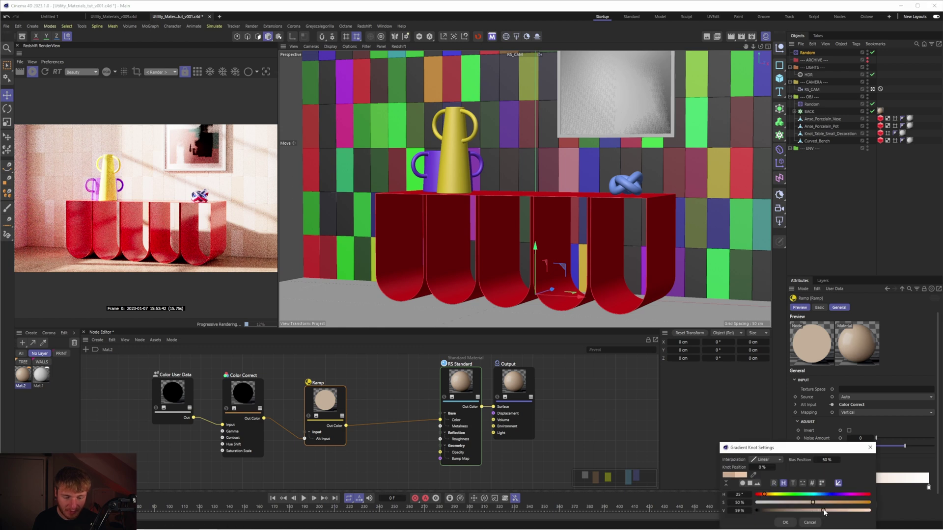
left_click(785, 522)
Darken the Ramp's white end knot to a light grey with a value of about 61%
double_click(928, 488)
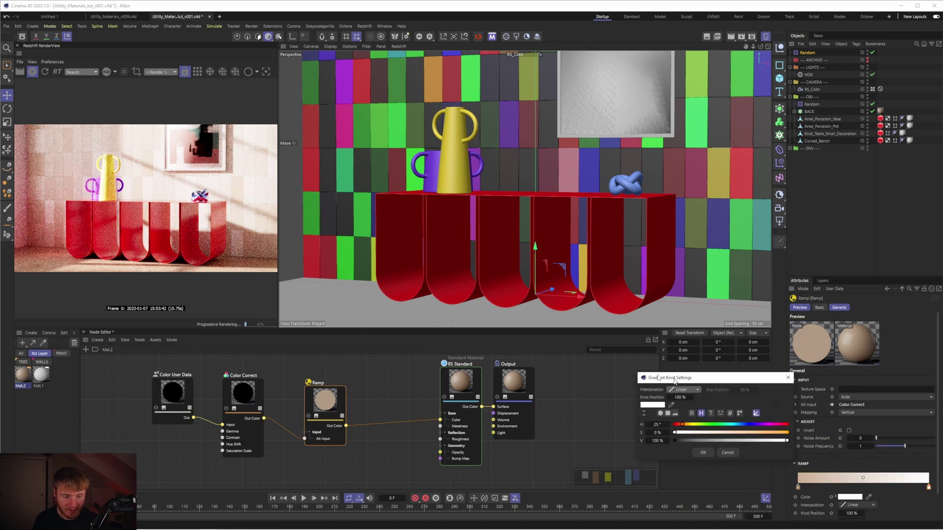
left_click_drag(735, 432, 715, 432)
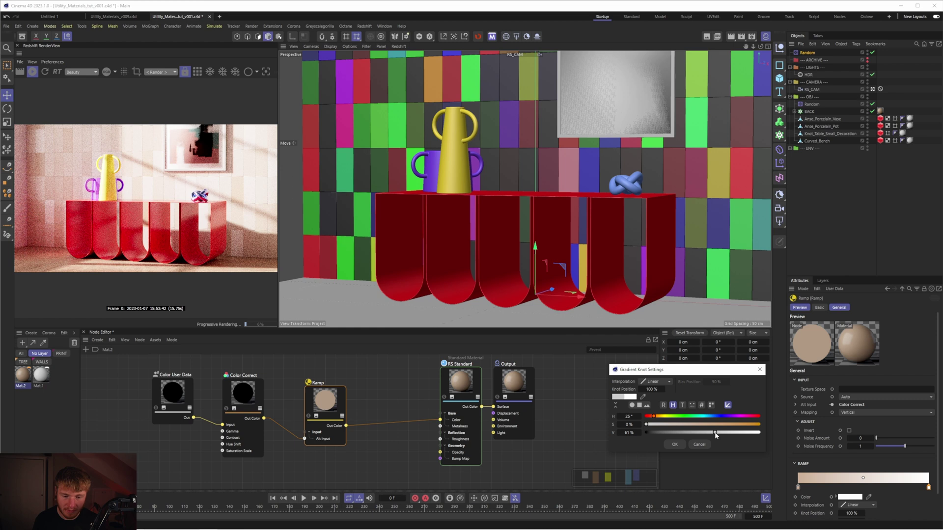
left_click(677, 444)
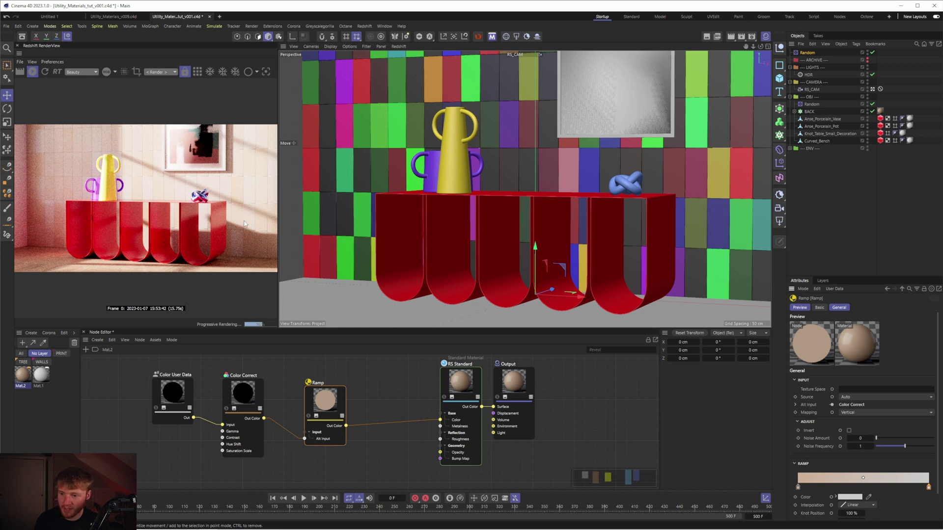
Try a new knot at the middle of the ramp, colored a more saturated salmon pink
double_click(863, 488)
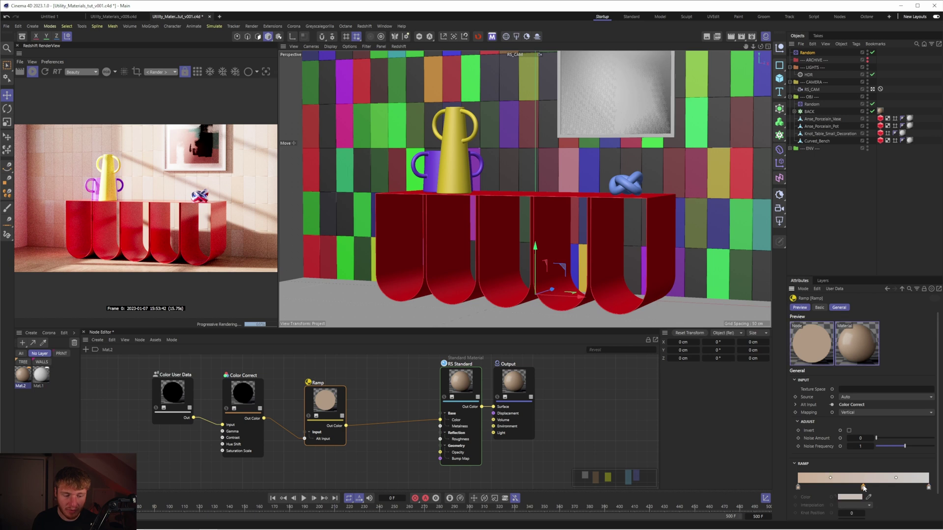
left_click_drag(862, 439, 599, 385)
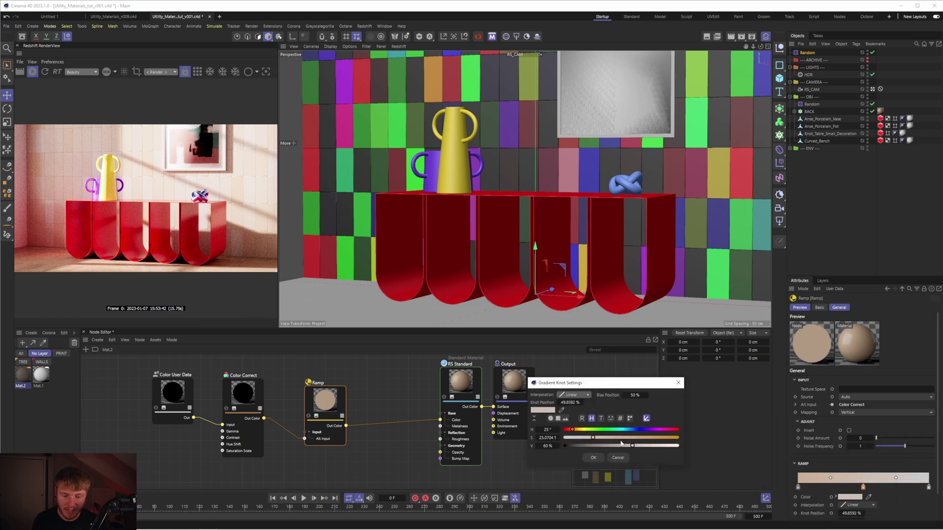
left_click_drag(621, 438, 642, 437)
left_click_drag(573, 430, 567, 432)
left_click(588, 456)
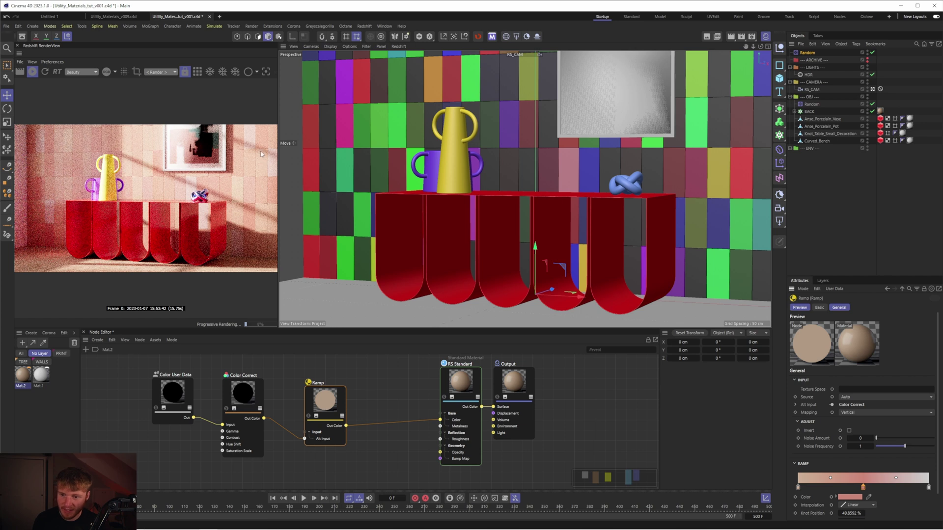
Try a purple knot at about 26% of the ramp and remove the added knots between start and end
double_click(832, 483)
left_click_drag(823, 448, 590, 361)
left_click_drag(562, 405, 651, 412)
left_click(588, 433)
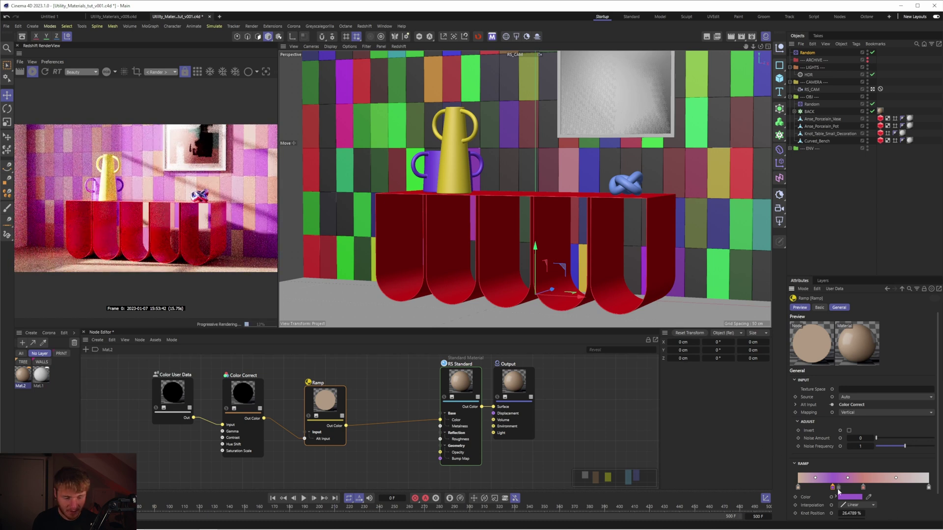
left_click_drag(832, 487, 855, 511)
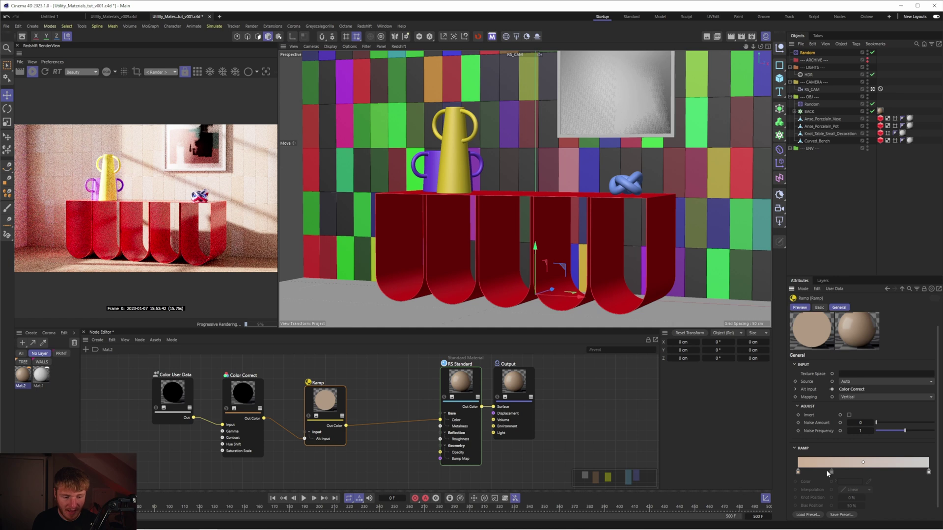
Set the ramp's start knot to saturation 74% and value 42%, and tint the end knot pale pink
double_click(798, 471)
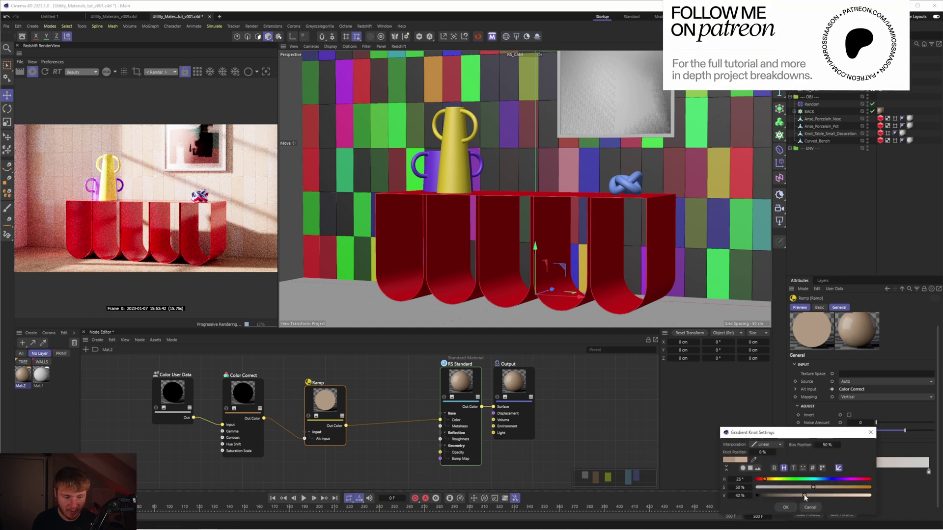
mouse_move(825, 495)
left_mouse_down()
mouse_move(804, 496)
mouse_move(841, 488)
left_mouse_up()
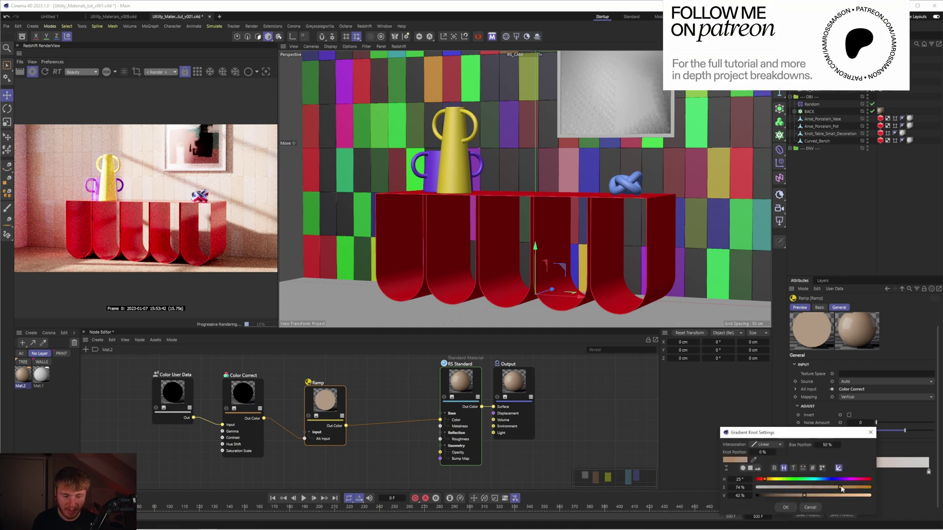
left_click(785, 507)
double_click(928, 472)
mouse_move(700, 456)
left_mouse_down()
mouse_move(715, 456)
mouse_move(693, 449)
left_mouse_up()
left_click(717, 476)
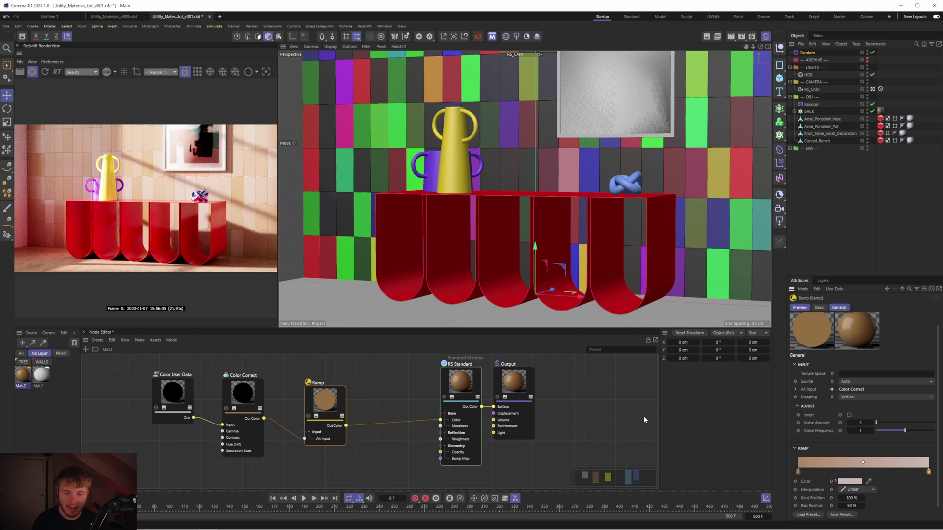
Add a second Color User Data node to Mat.2's node graph
left_click(645, 406)
scroll(293, 435, "down", 2)
key("Tab")
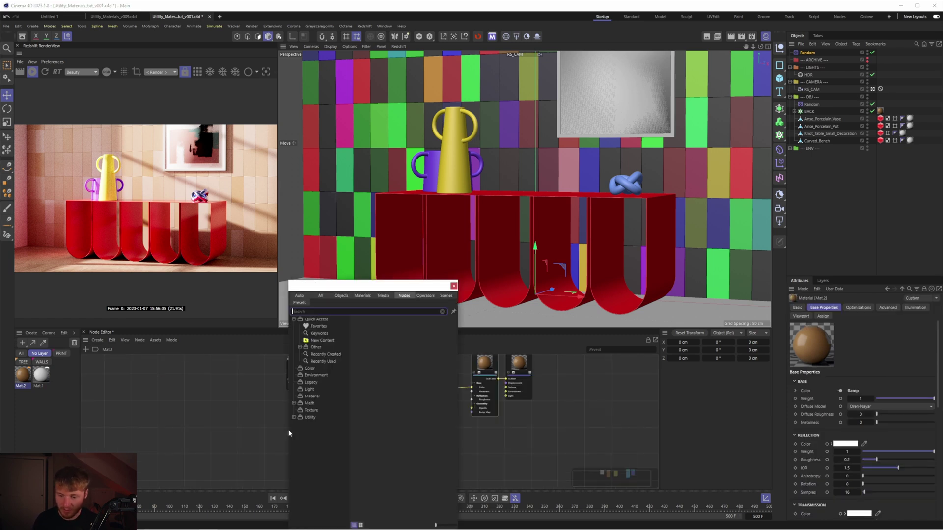
type("color user")
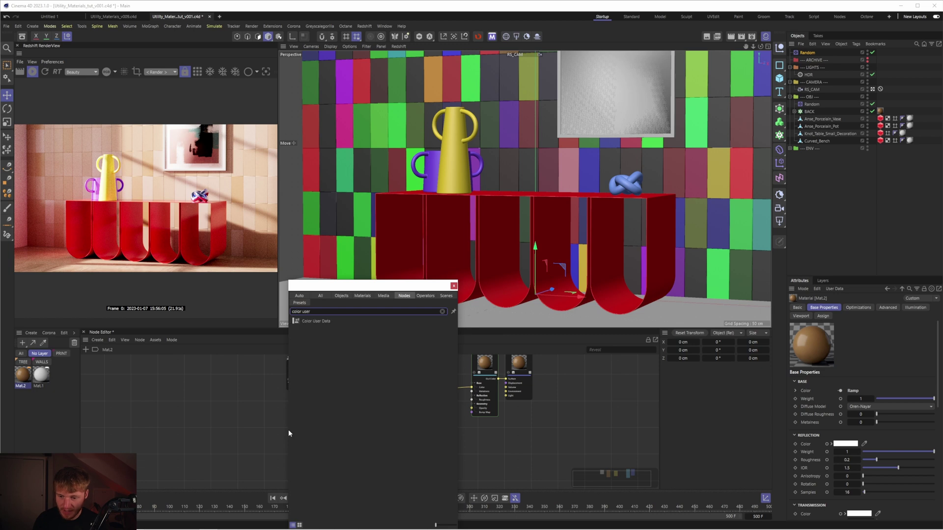
key("Return")
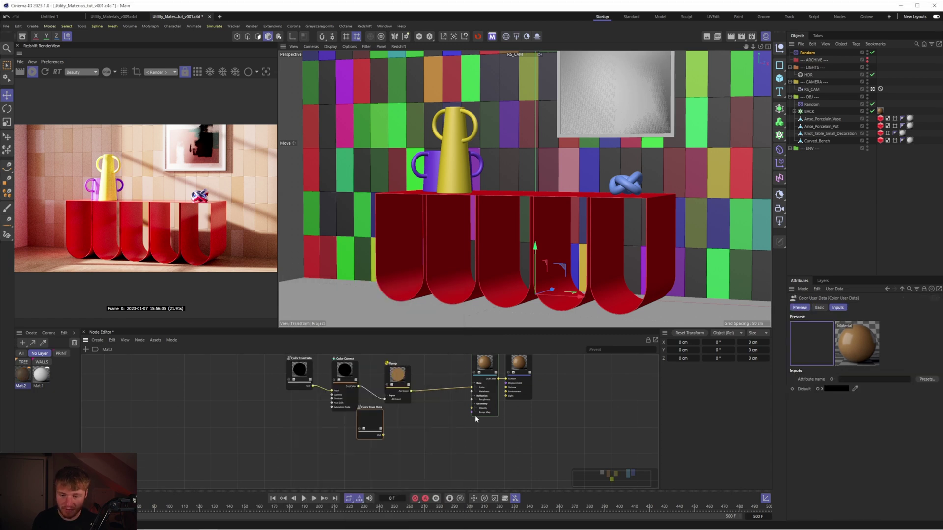
Undock the new node's attributes, set its attribute name to the RSMGIDRatioColor preset, and dock the attributes back
left_click(790, 290)
left_click(805, 314)
left_click_drag(810, 276, 446, 132)
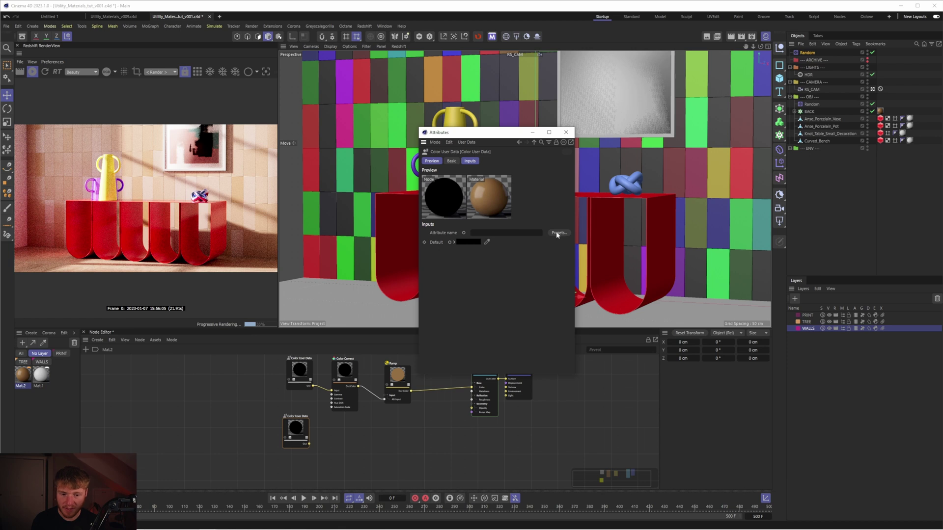
left_click(557, 233)
left_click(599, 247)
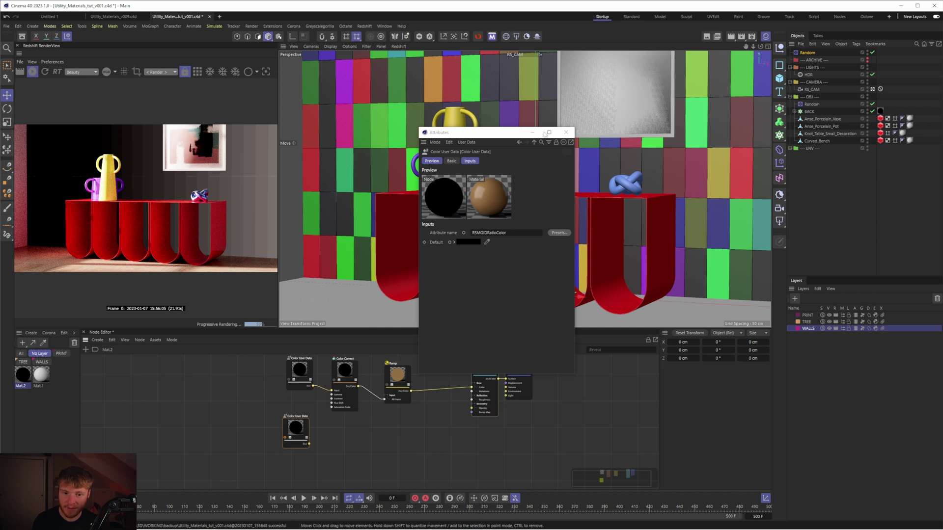
left_click_drag(455, 133, 830, 282)
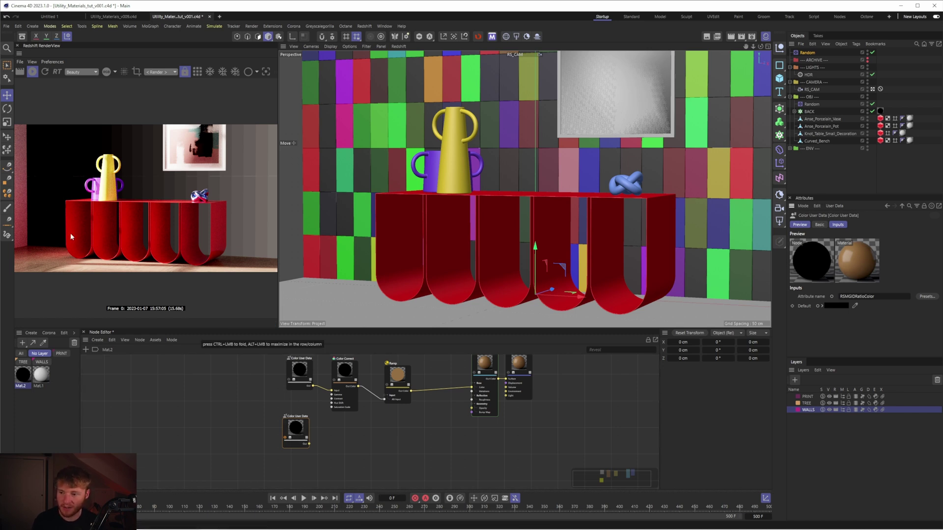
Add a second Color Correct node, feed the new Color User Data into its Input and set Gamma to 2.2
double_click(331, 451)
type("color corr")
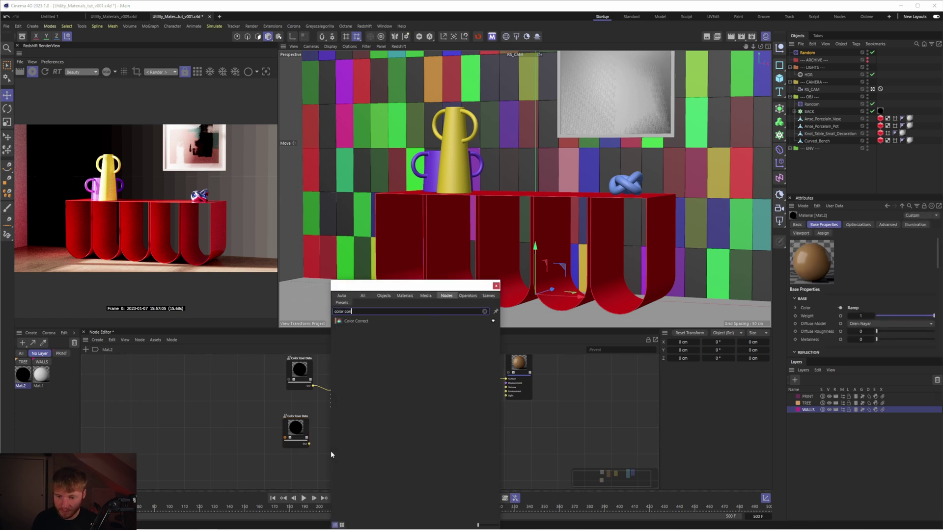
key("Return")
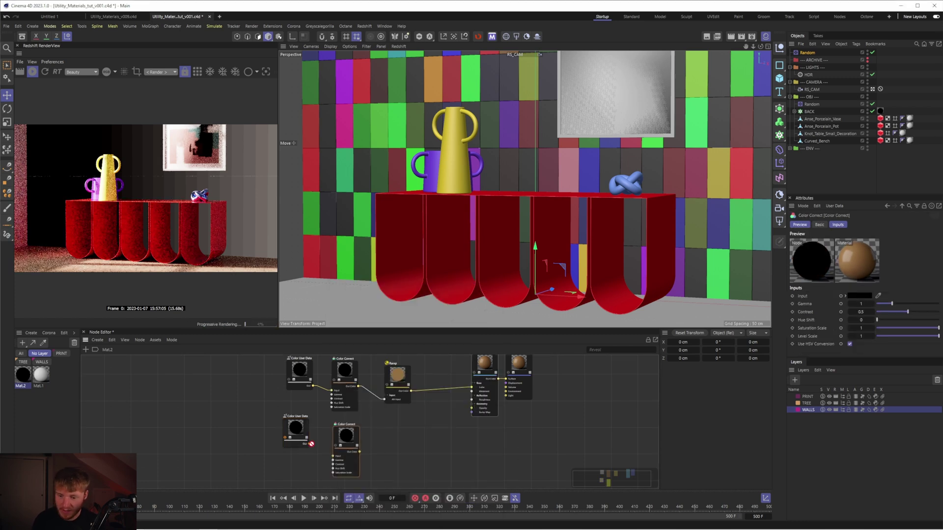
left_click_drag(309, 443, 336, 454)
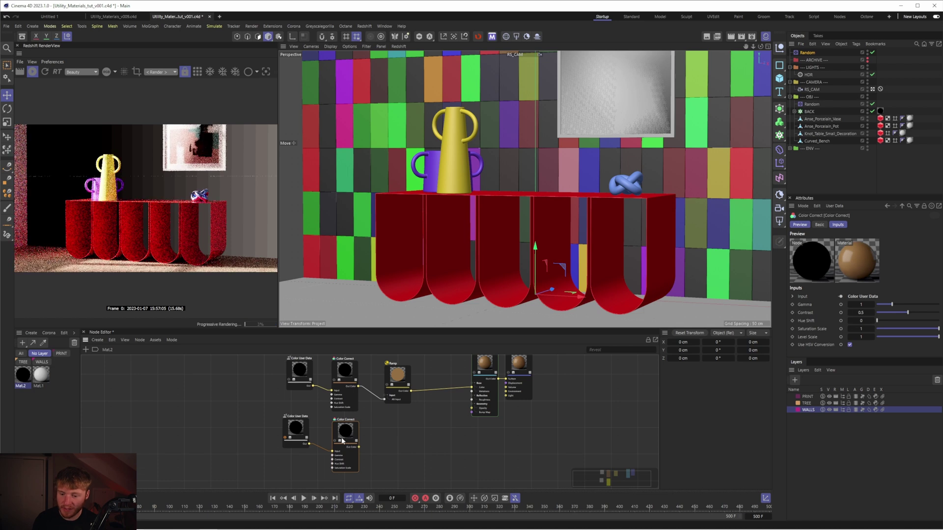
left_click(861, 304)
type("2.2")
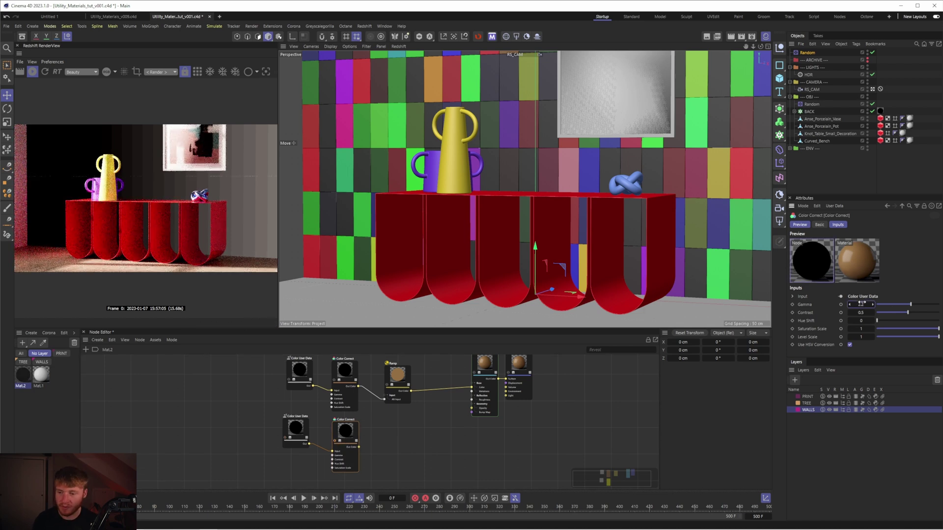
key("Return")
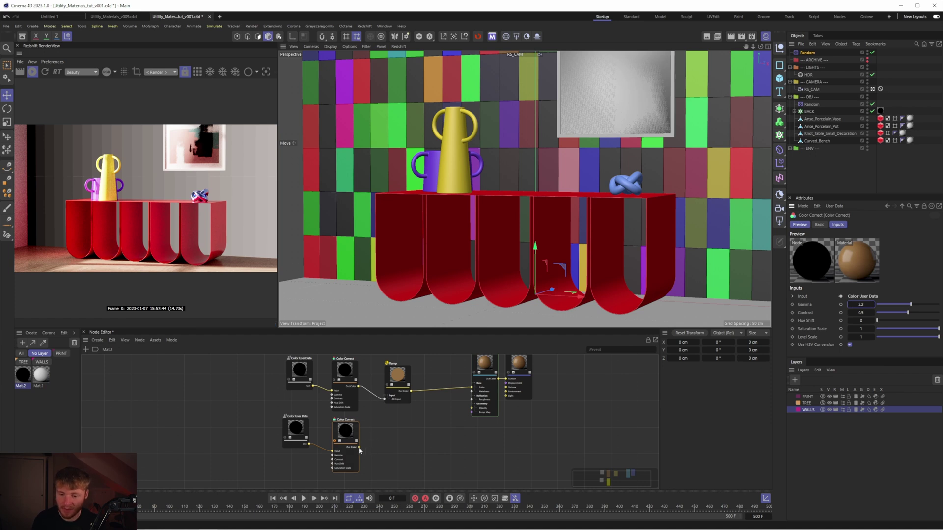
Feed the new Color Correct into the Ramp's Alt Input and color the end knot purple with hue 267°, saturation 79% and value 60%
left_click_drag(359, 447, 384, 399)
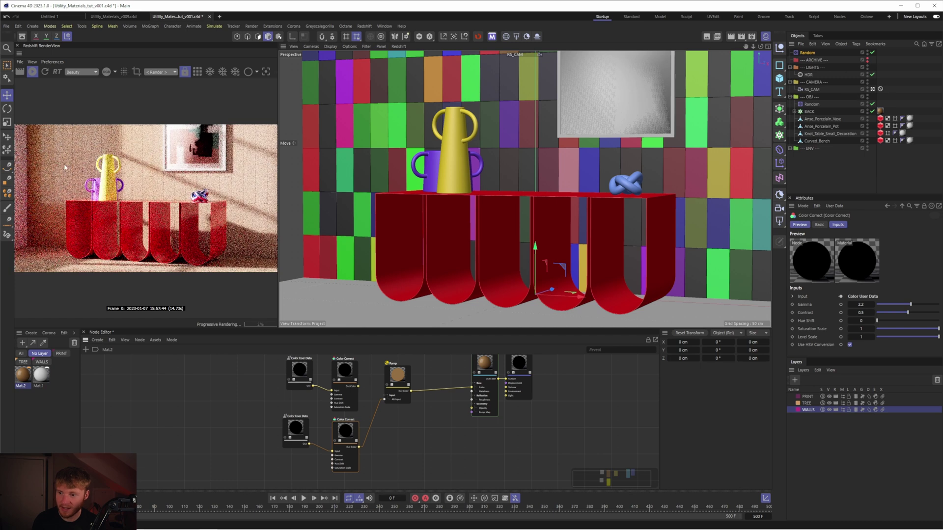
left_click(397, 374)
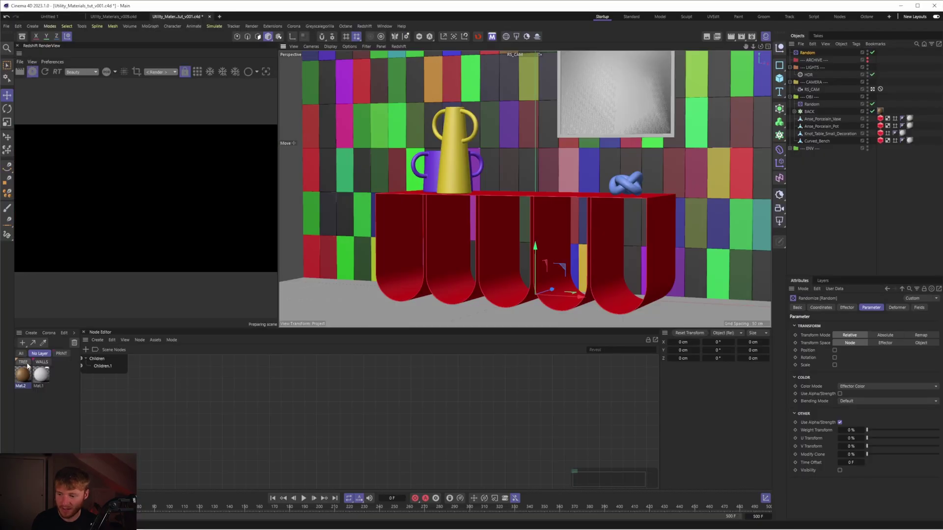
left_click(22, 373)
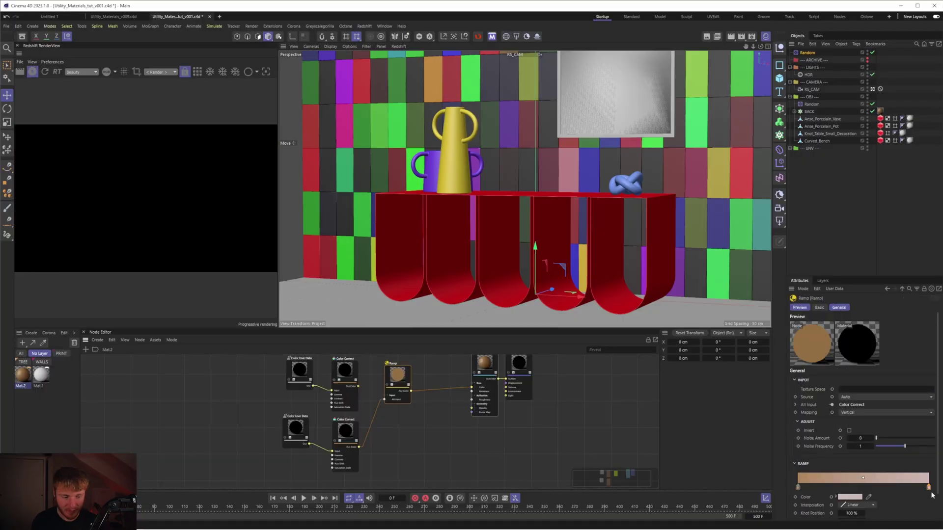
double_click(928, 487)
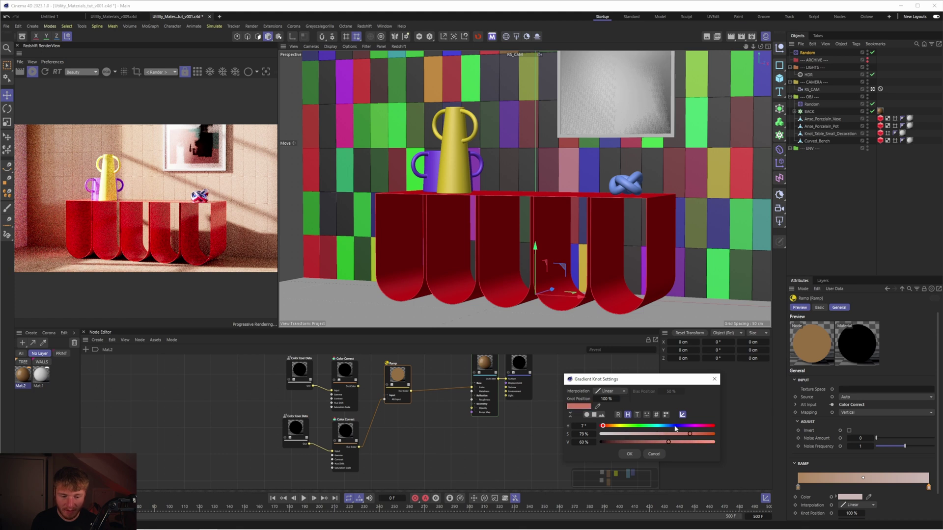
left_click_drag(675, 429, 686, 428)
left_click(629, 453)
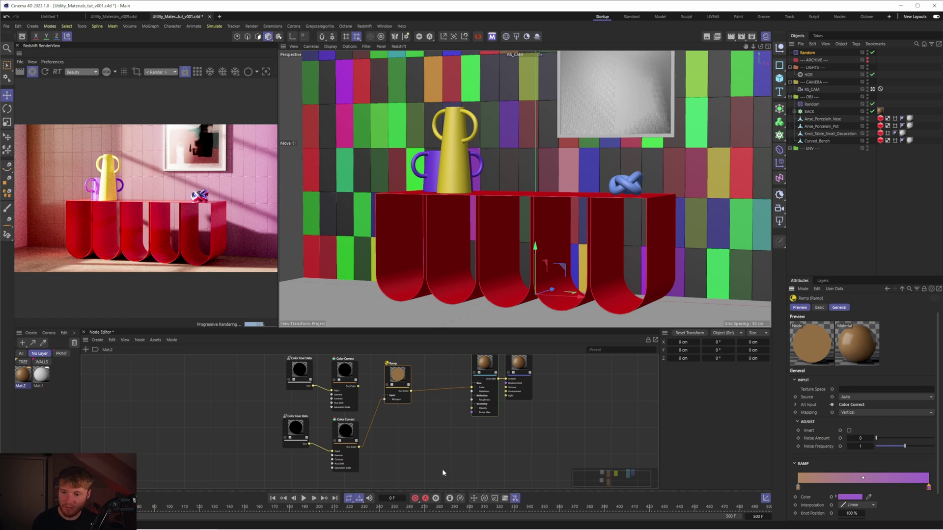
Reconnect the original Color Correct node's output to the Ramp's Alt Input
left_click_drag(359, 386, 385, 399)
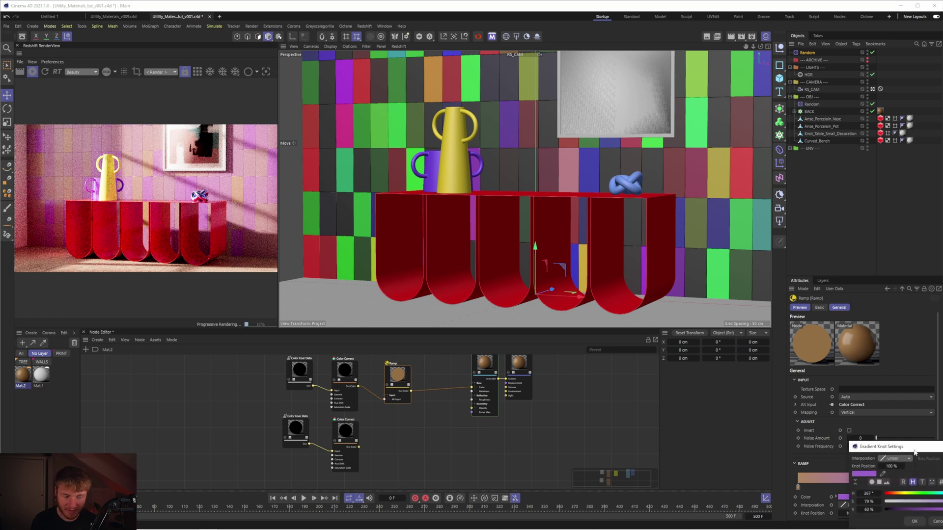
Recolor the Ramp's end knot to a pale lavender and close the knot settings
double_click(927, 487)
left_click_drag(563, 323, 537, 324)
left_click(540, 344)
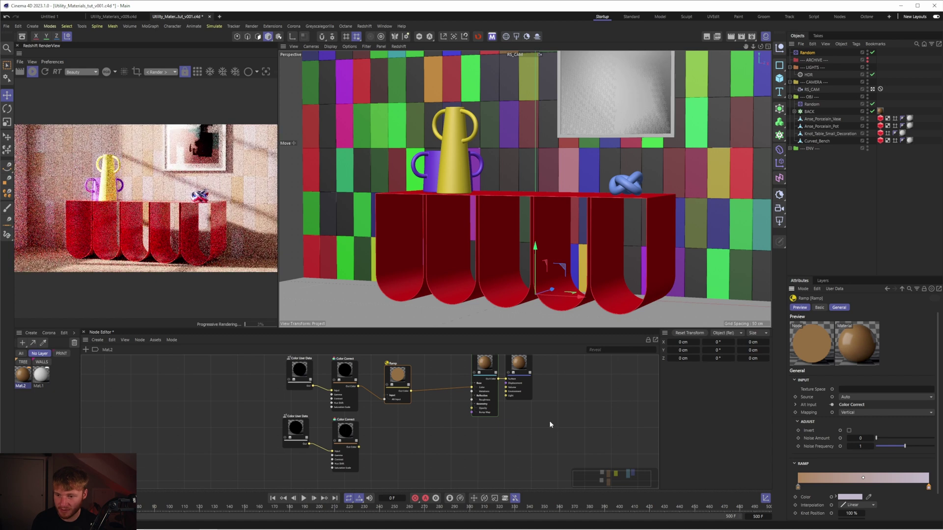
Delete the unused second Color User Data and Color Correct nodes from the wall material
left_click_drag(423, 441, 275, 427)
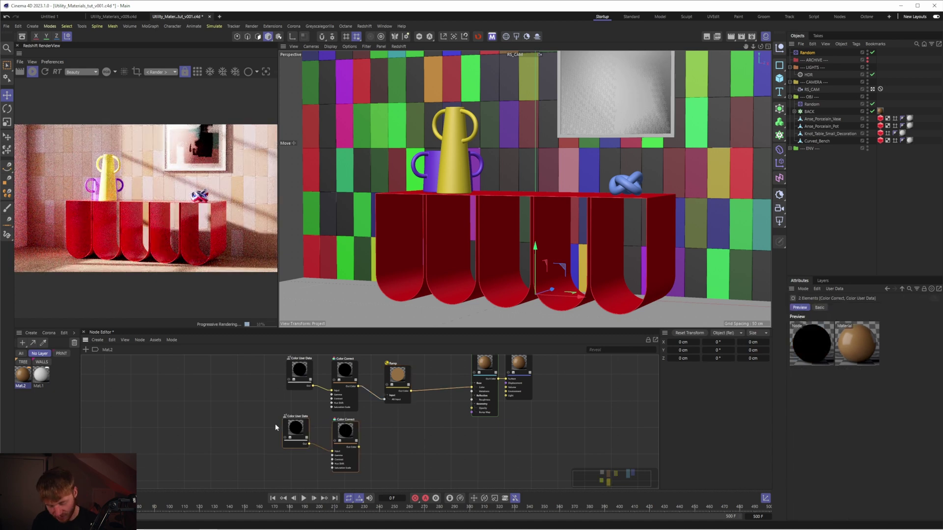
key("Delete")
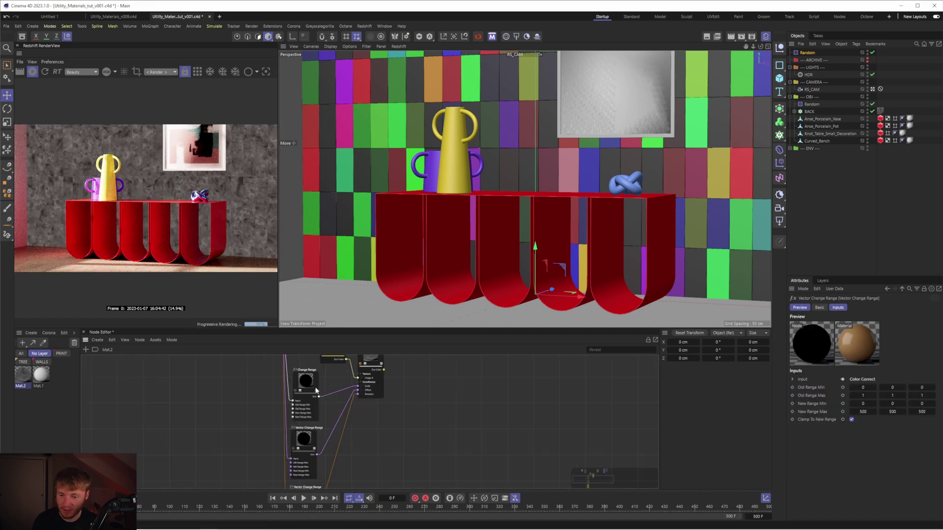
Feed the TriPlanar node's output into the Alt Input of the new black-to-white Ramp
scroll(316, 390, "down", 5)
left_click(305, 380)
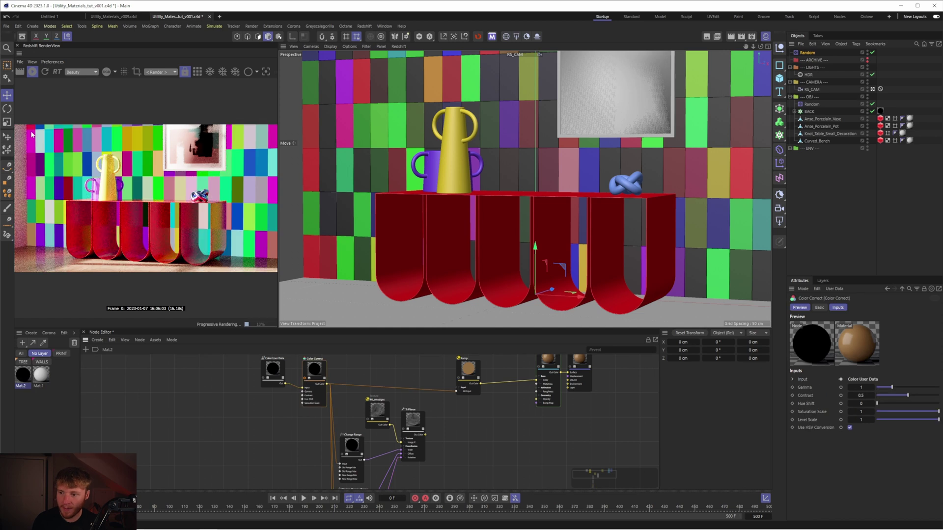
left_click_drag(436, 417, 485, 423)
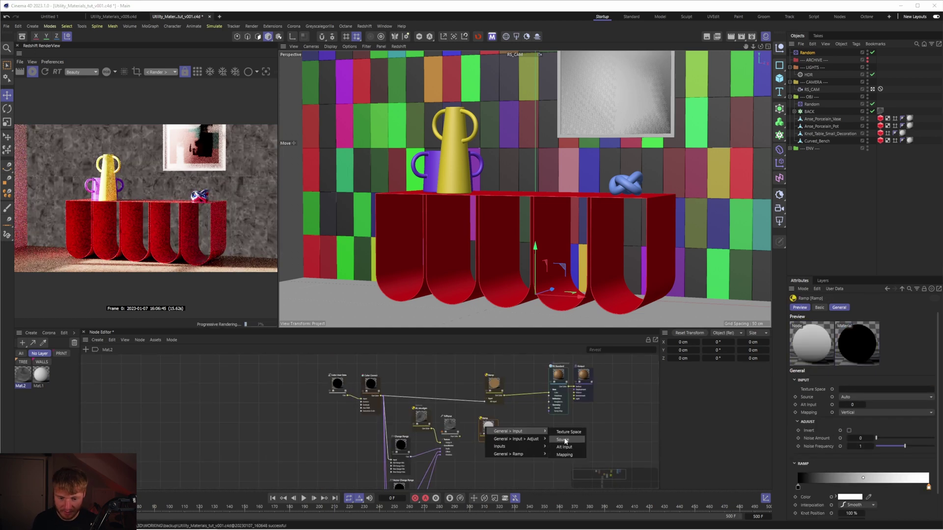
left_click(487, 449)
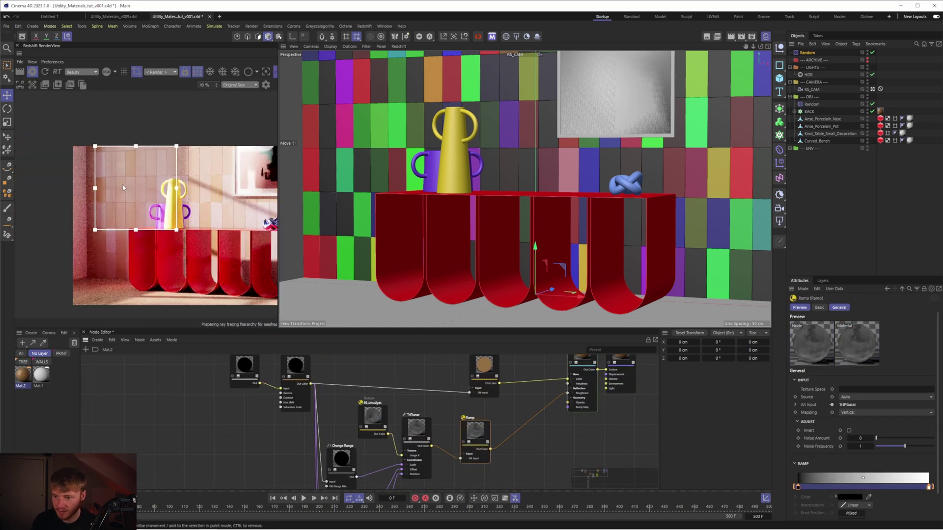